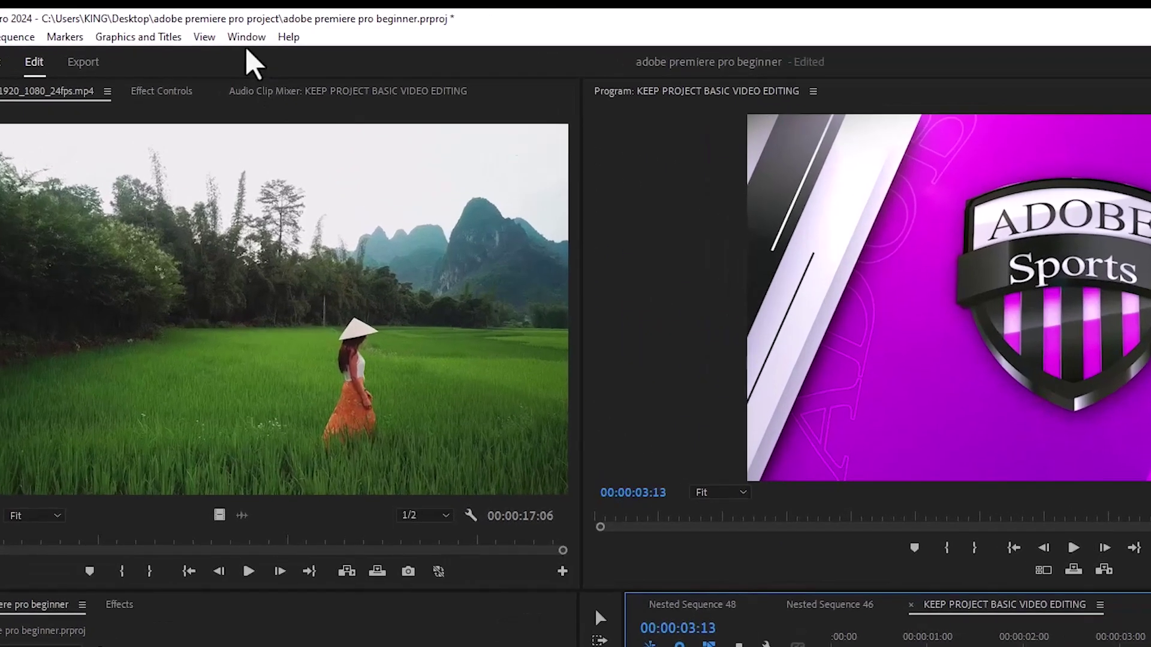
- Switch to the Captions and Graphics workspace, focus Essential Graphics, and select the Sports Intro clip
left_click(247, 36)
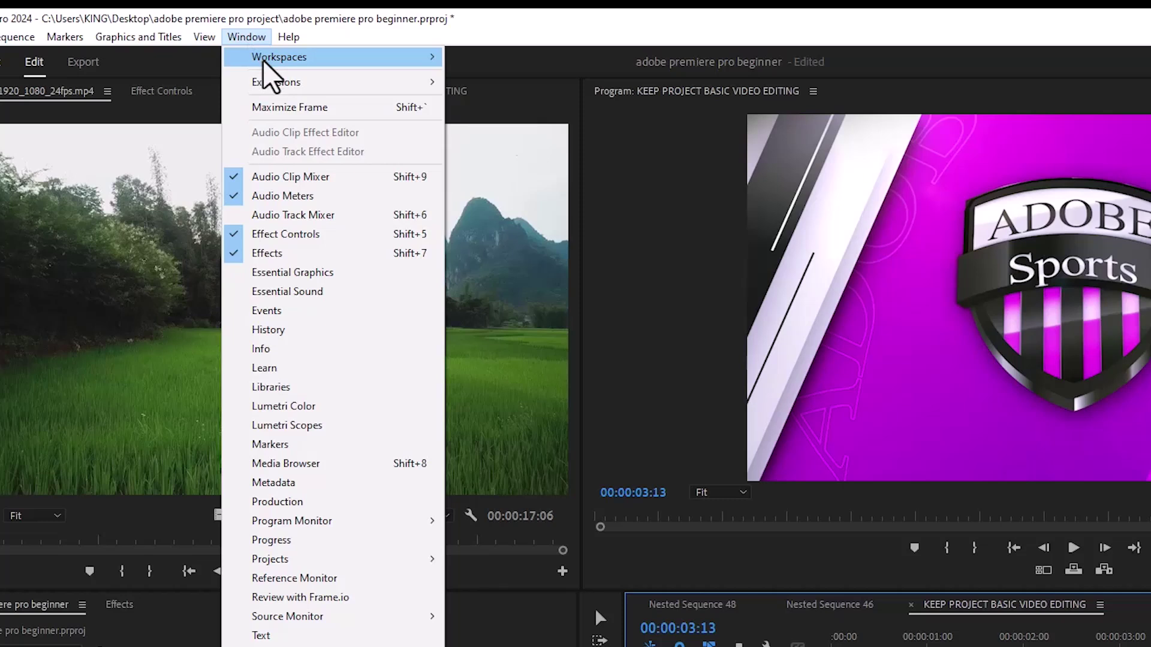
mouse_move(264, 62)
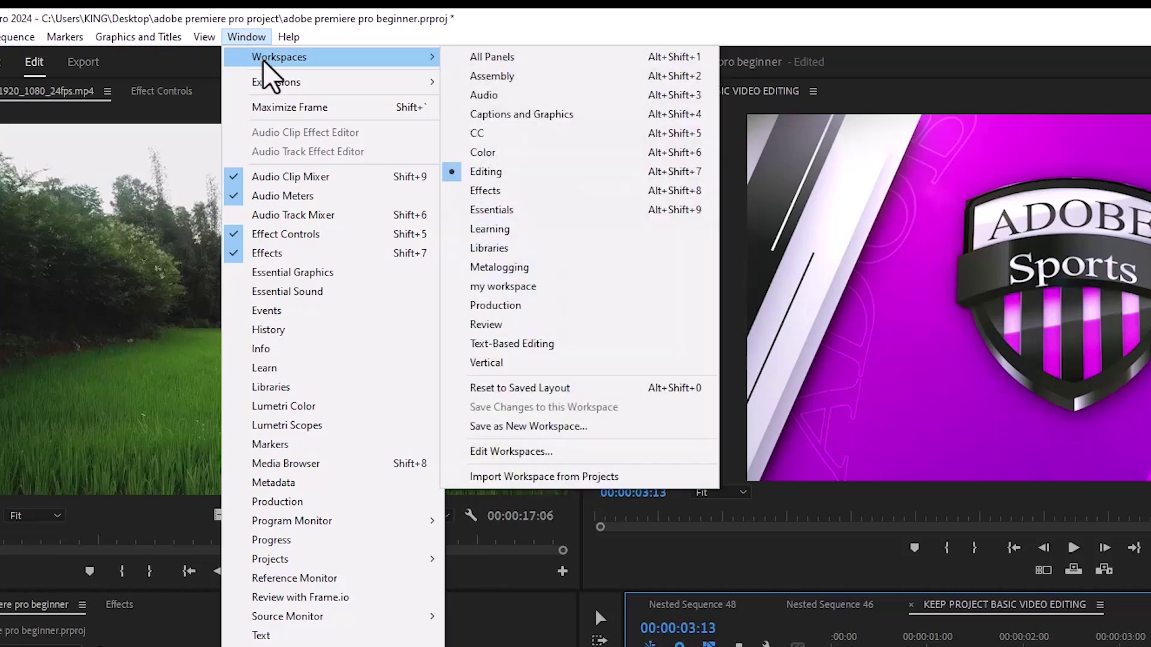
left_click(528, 117)
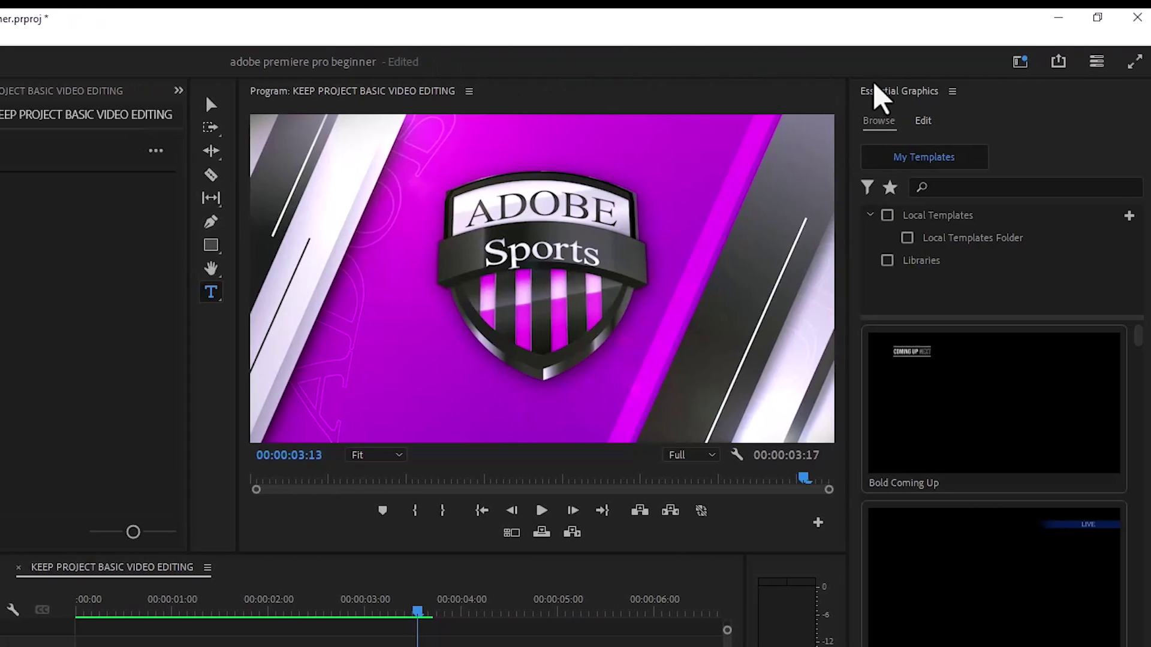
left_click(889, 98)
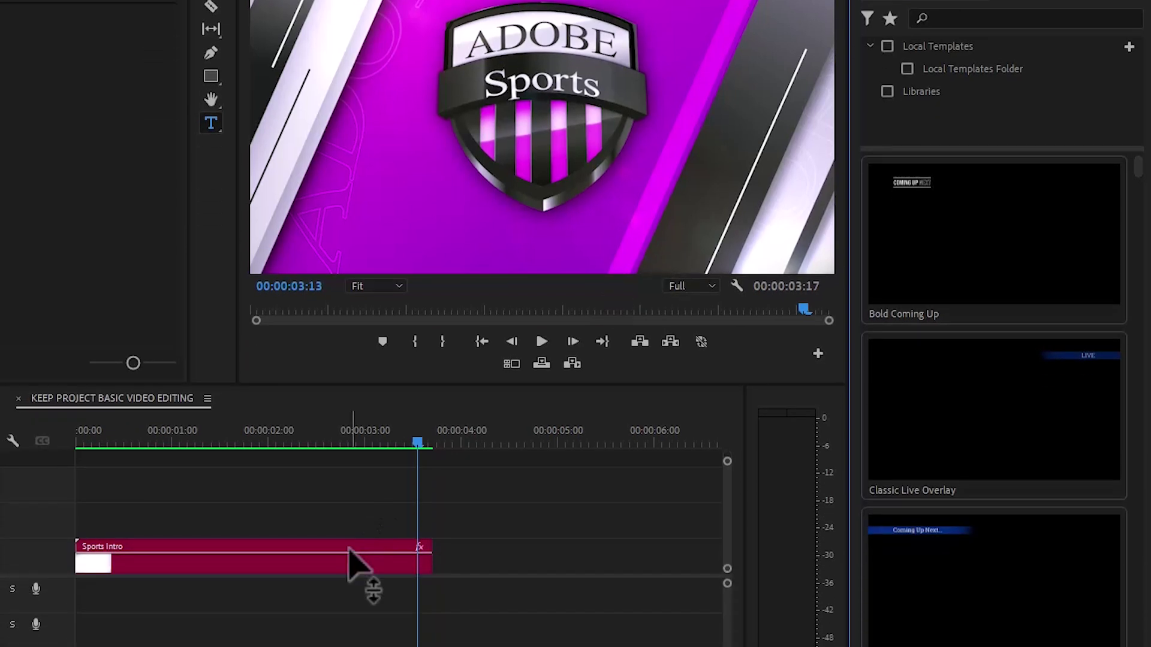
left_click(355, 614)
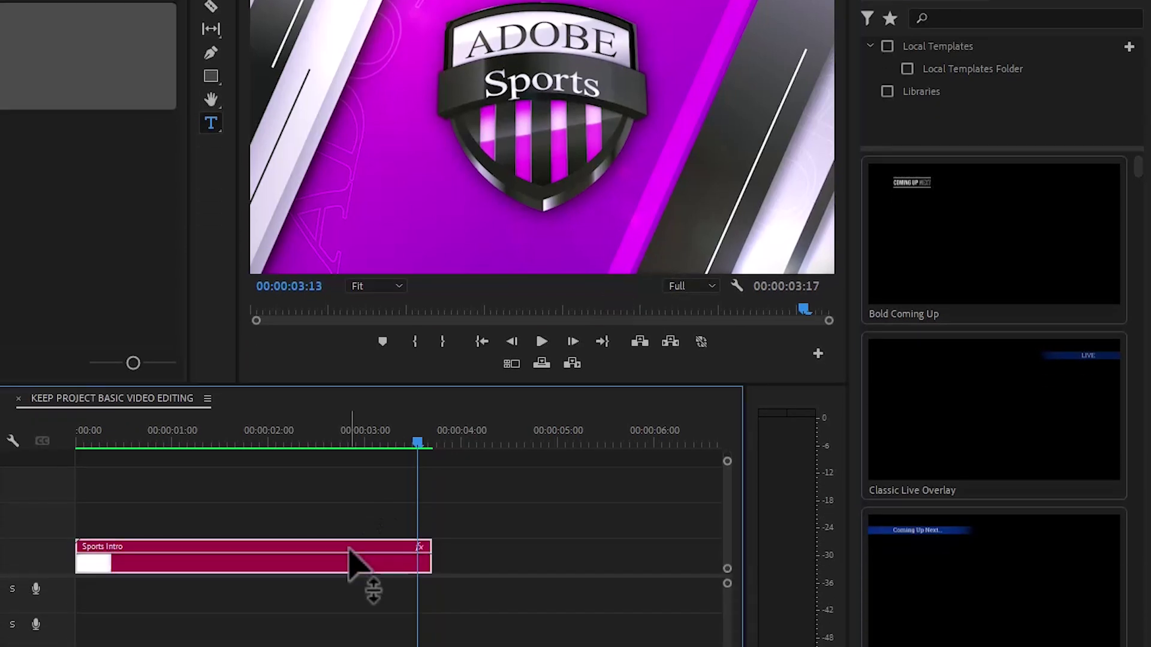
- Delete the Sports Intro clip and look through the Essential Graphics Browse and Edit tabs
key("Delete")
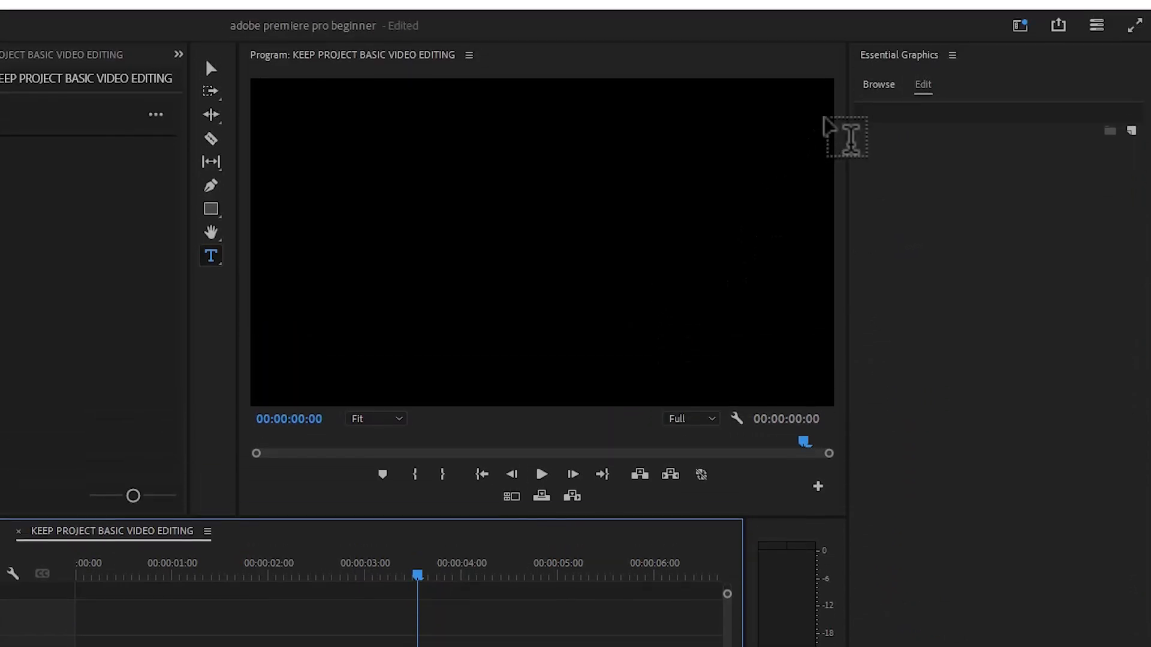
left_click(875, 123)
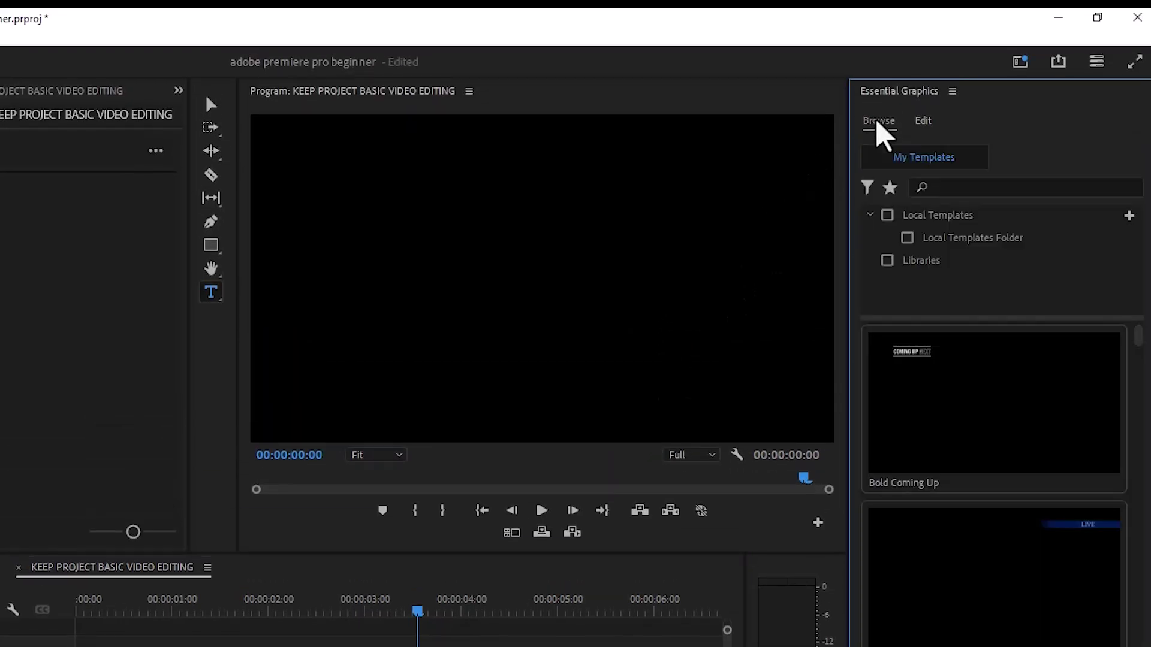
left_click_drag(1144, 351, 1143, 372)
scroll(1143, 375, "up", 1)
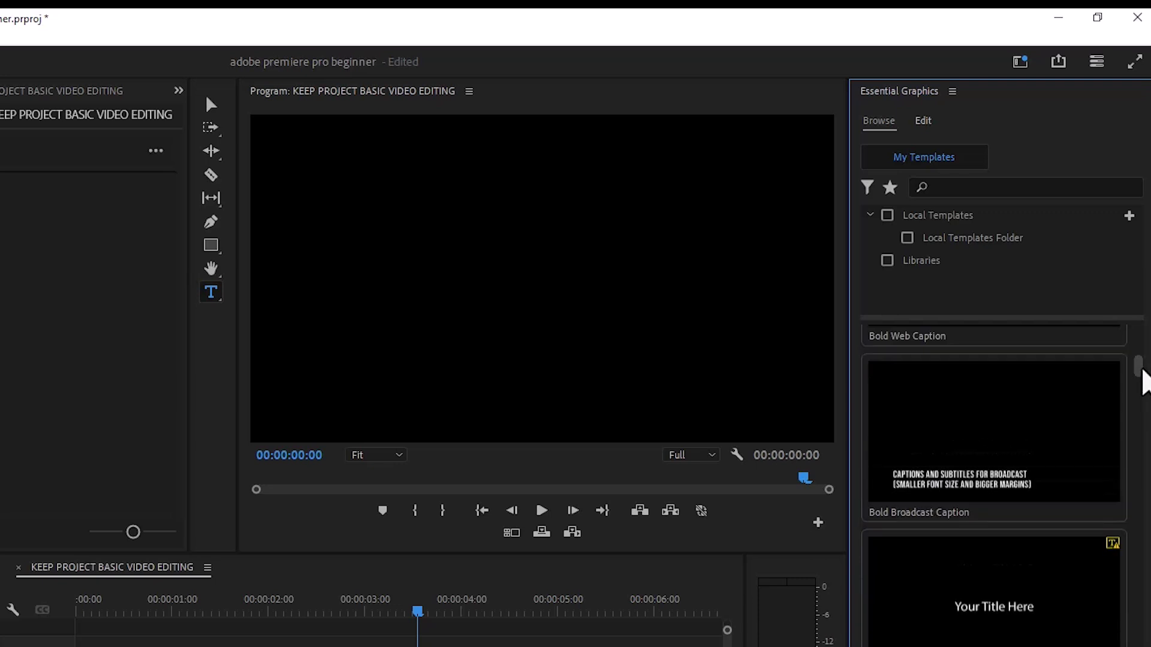
left_click(923, 122)
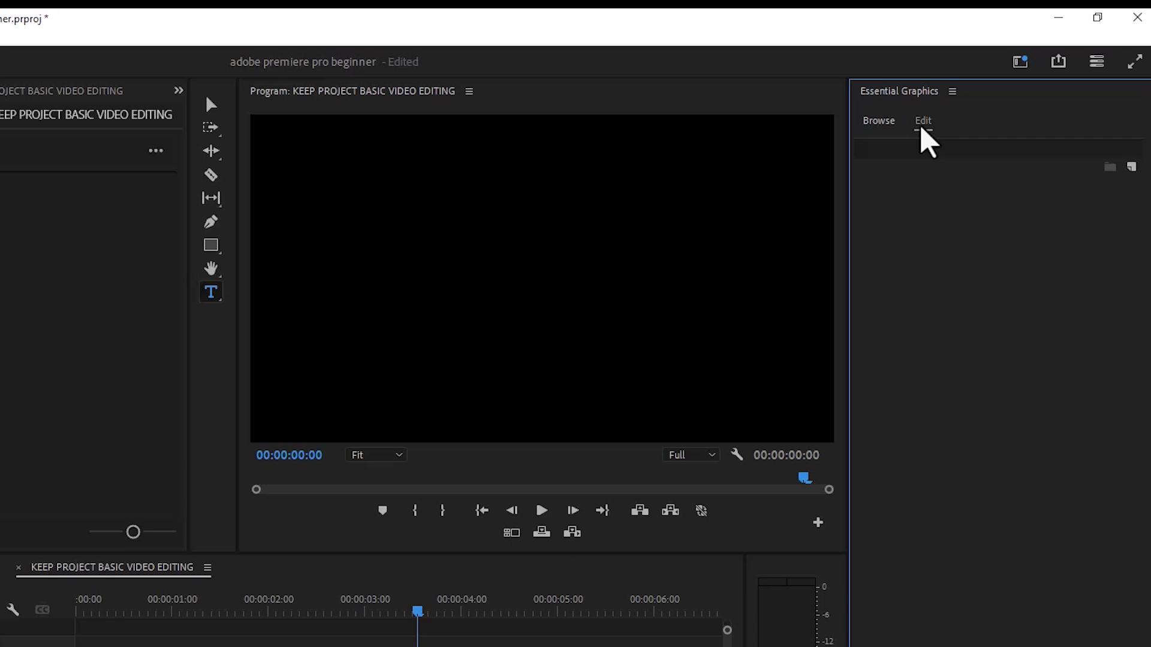
left_click(880, 123)
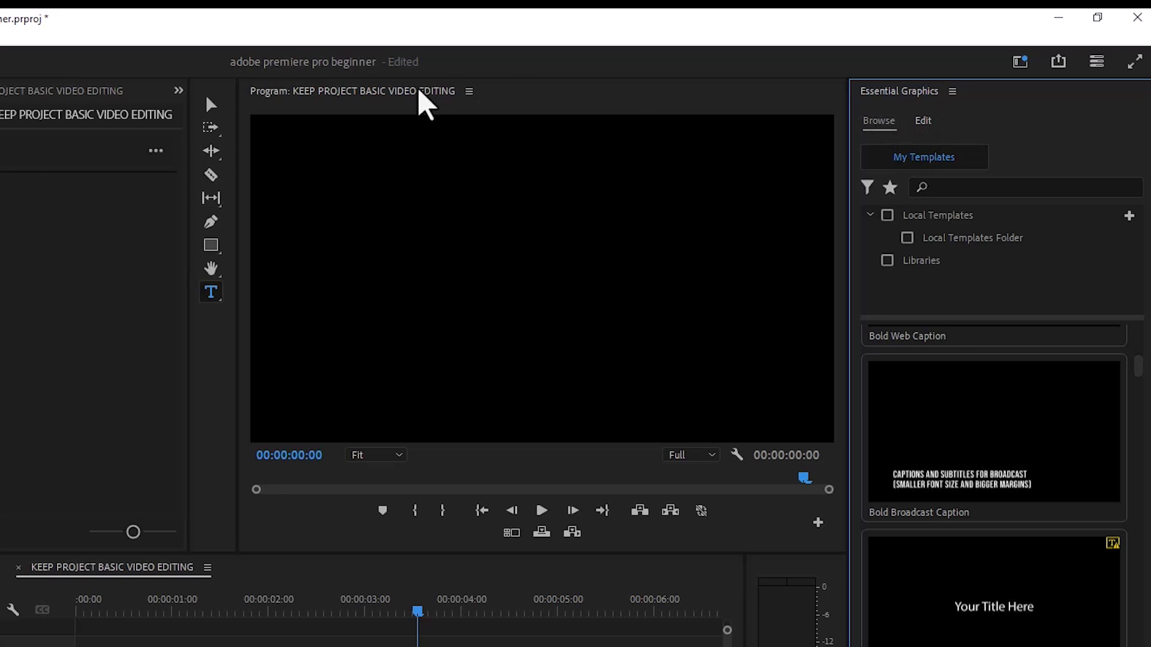
left_click(193, 40)
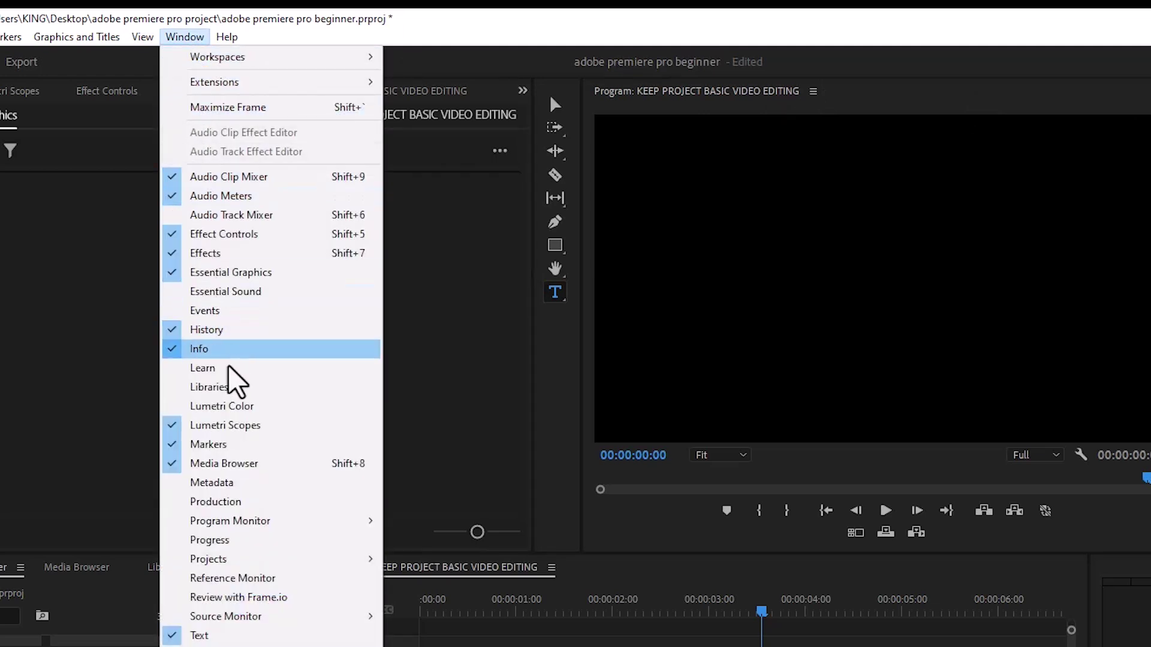
- Dock the Lumetri Color and Essential Sound panels, then return to the Essential Graphics browser
left_click(233, 408)
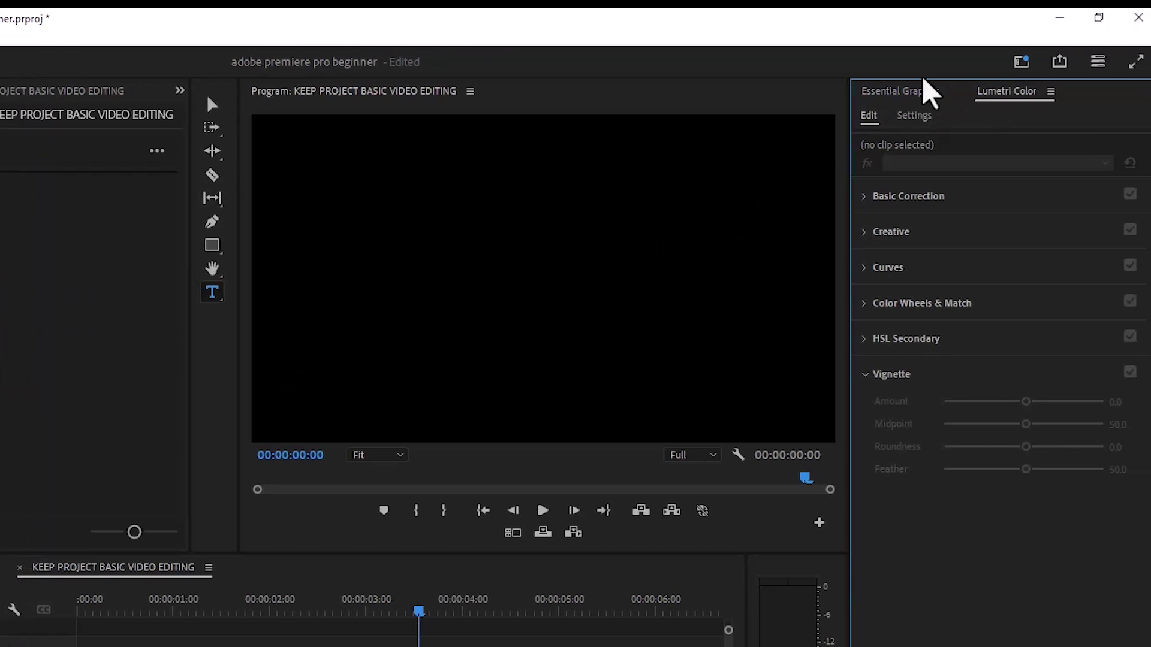
left_click(921, 96)
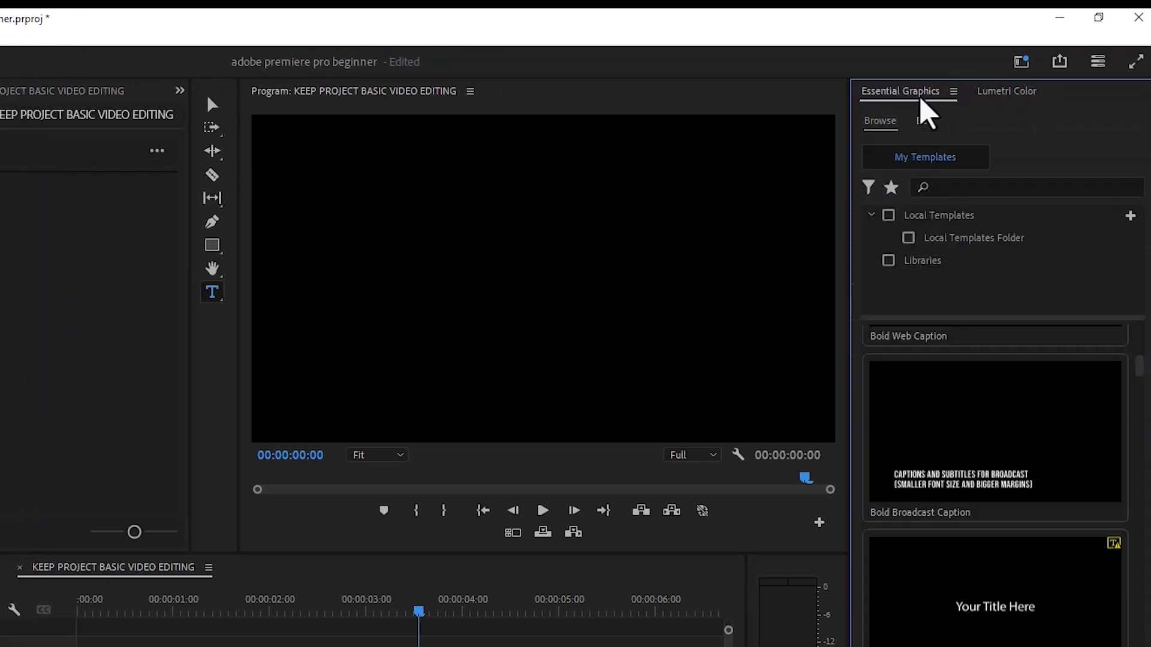
left_click(1003, 95)
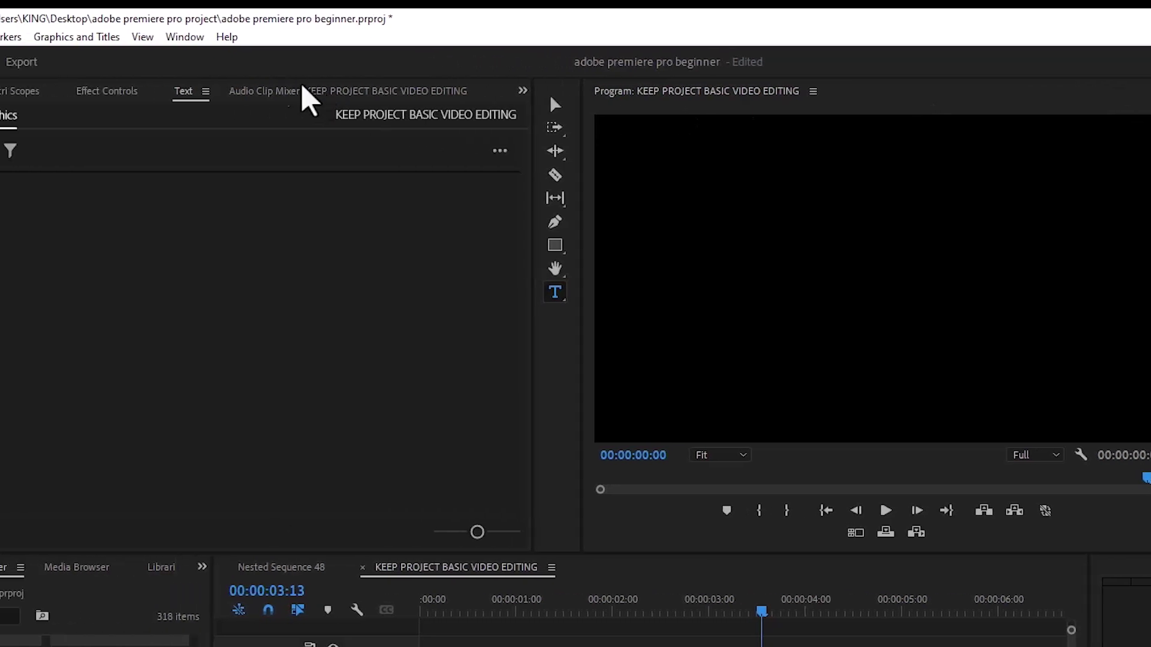
left_click(185, 38)
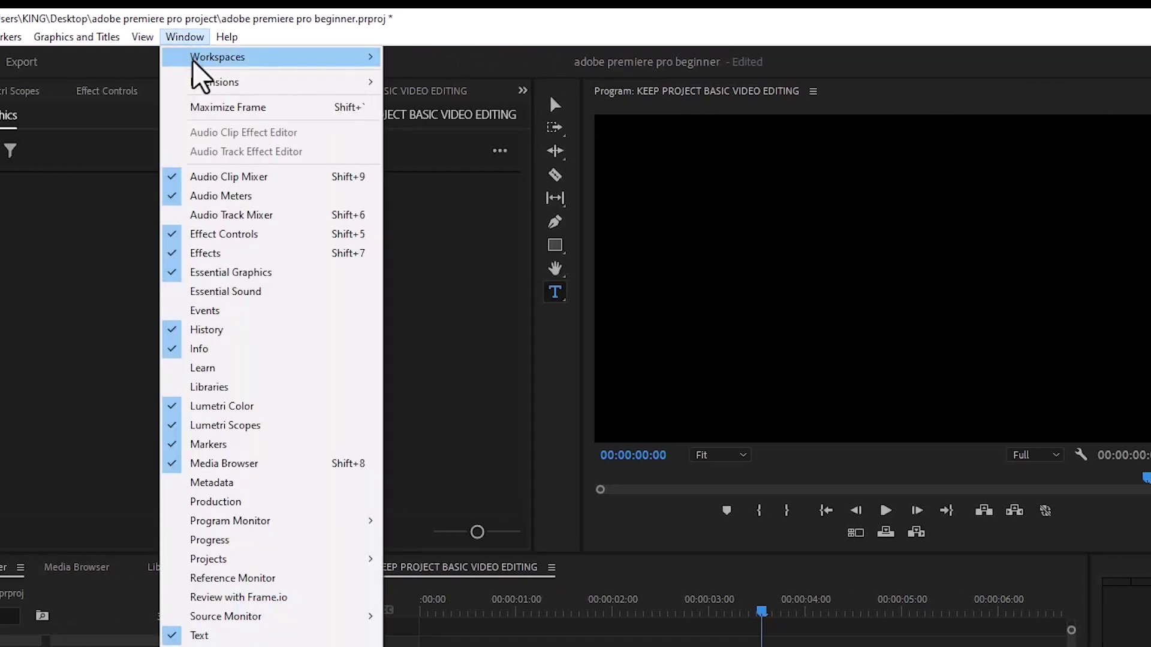
left_click(240, 294)
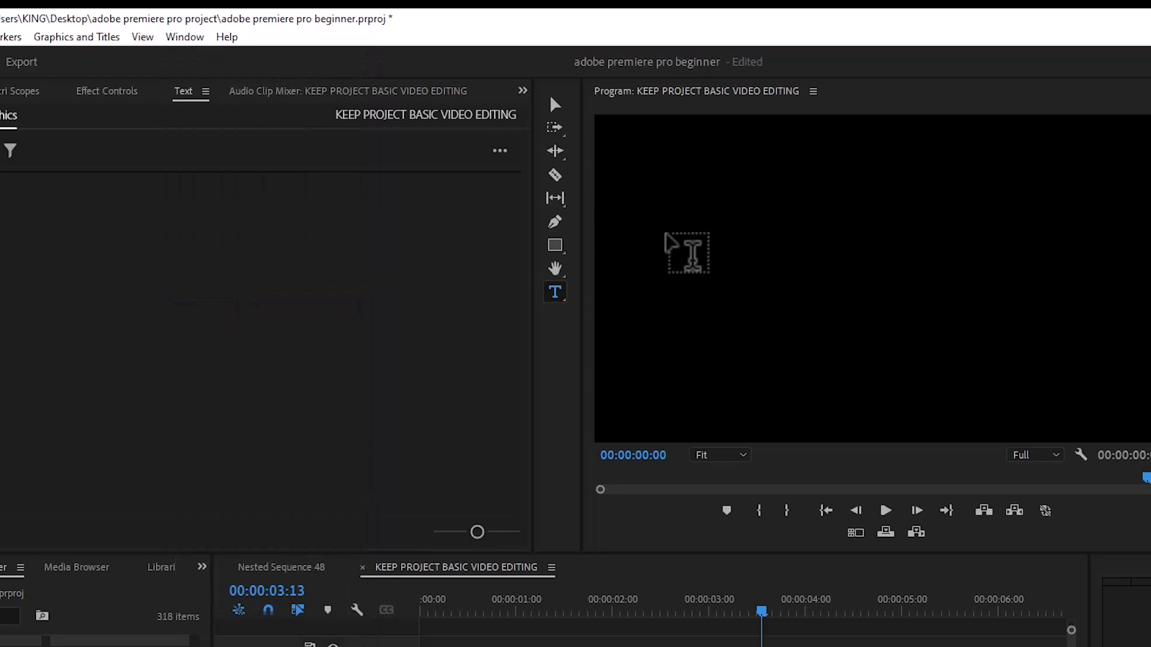
left_click(974, 93)
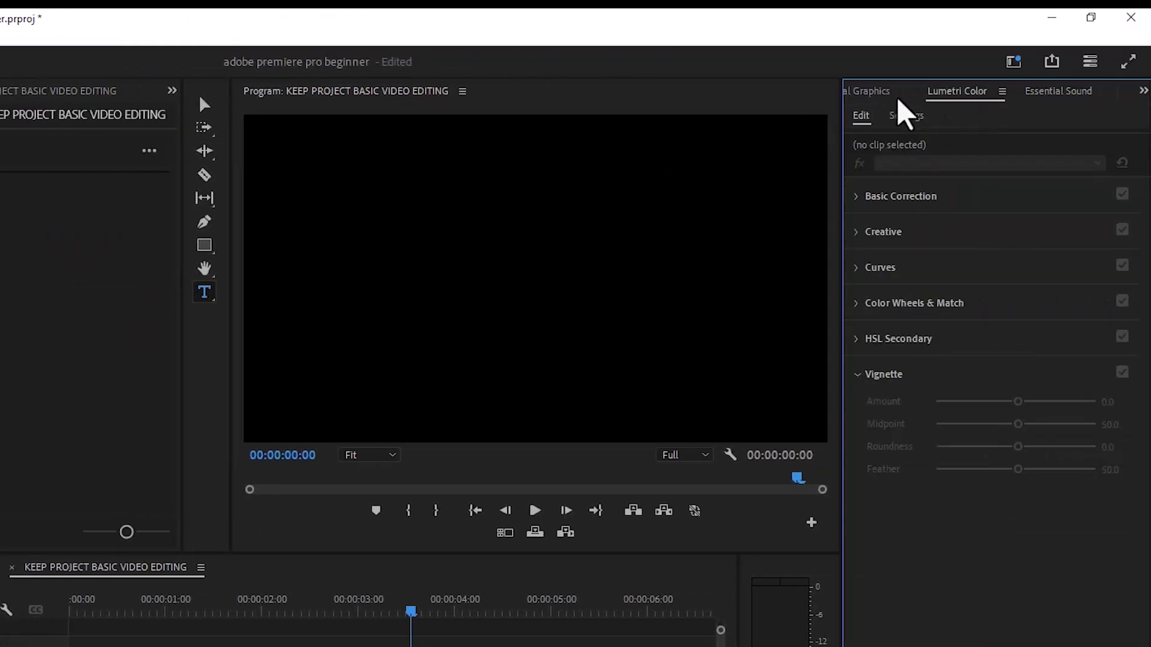
left_click(1086, 91)
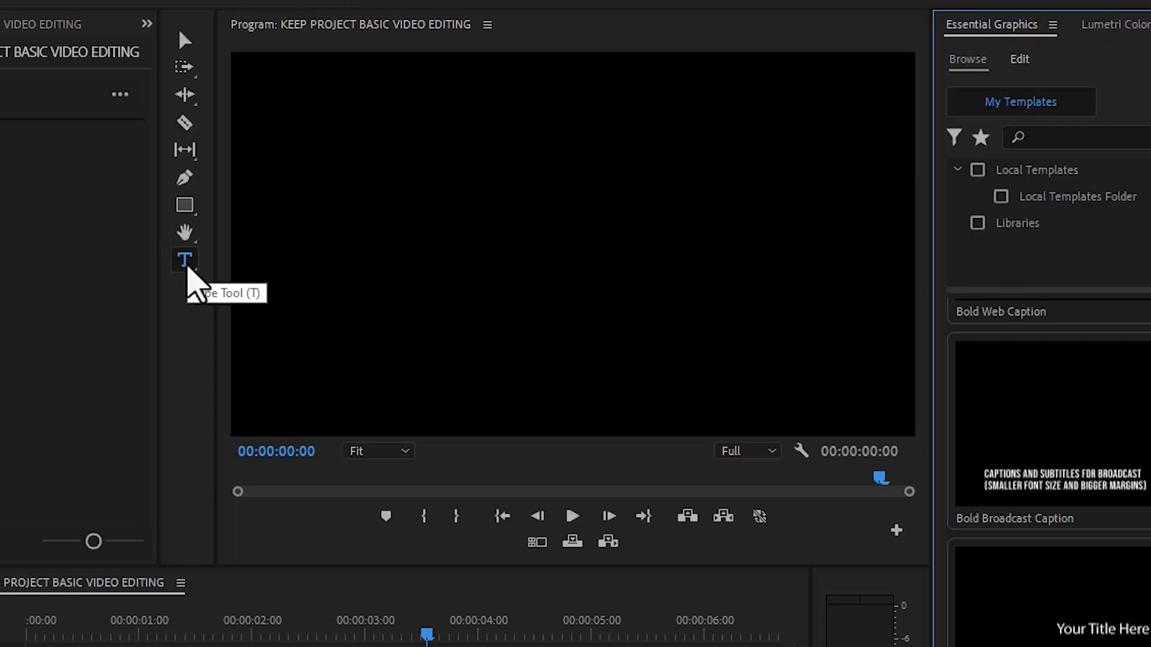
left_click(447, 241)
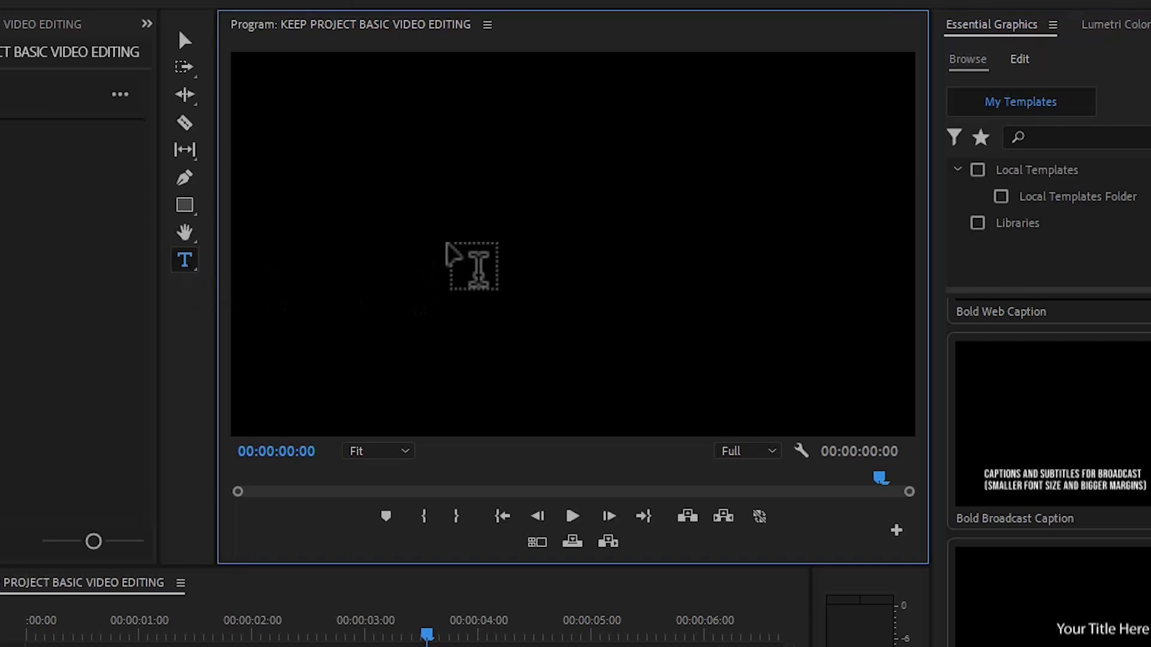
type("basic")
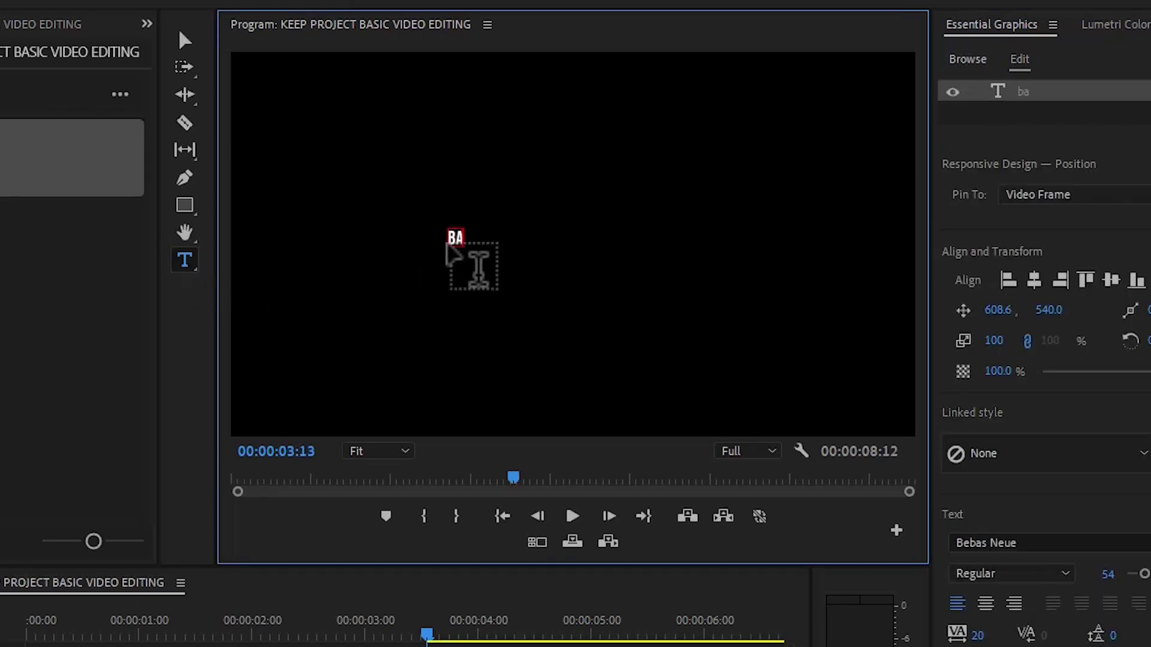
type(" text")
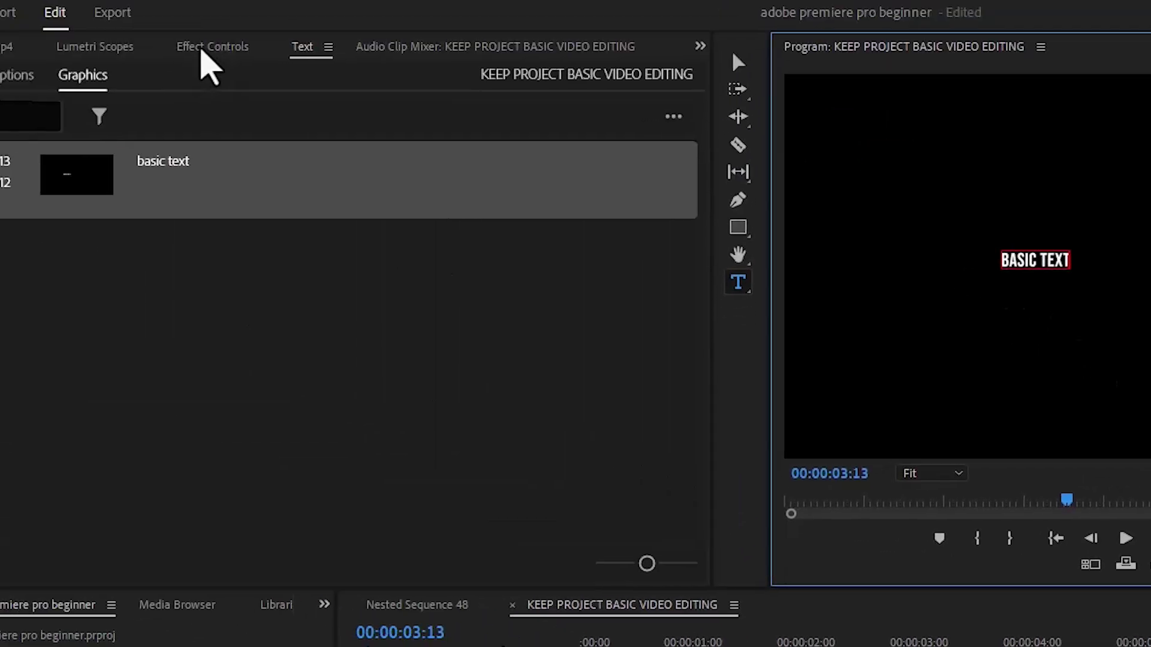
left_click(205, 64)
left_click_drag(256, 280, 324, 279)
left_click_drag(259, 262, 348, 262)
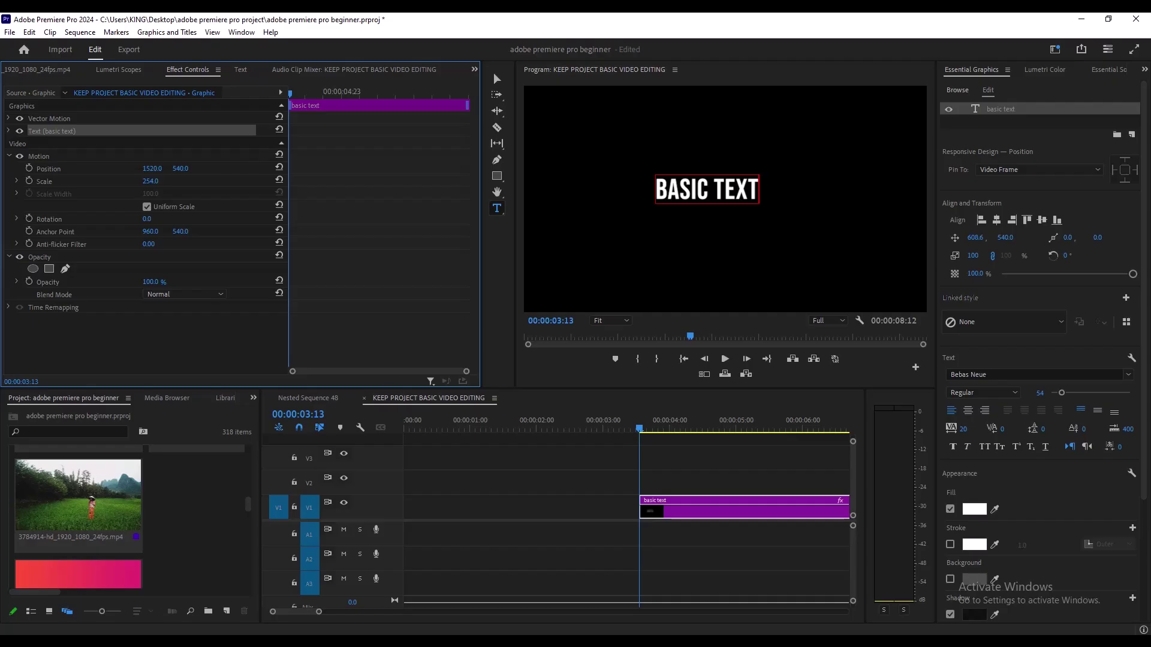
left_click(685, 516)
key("Delete")
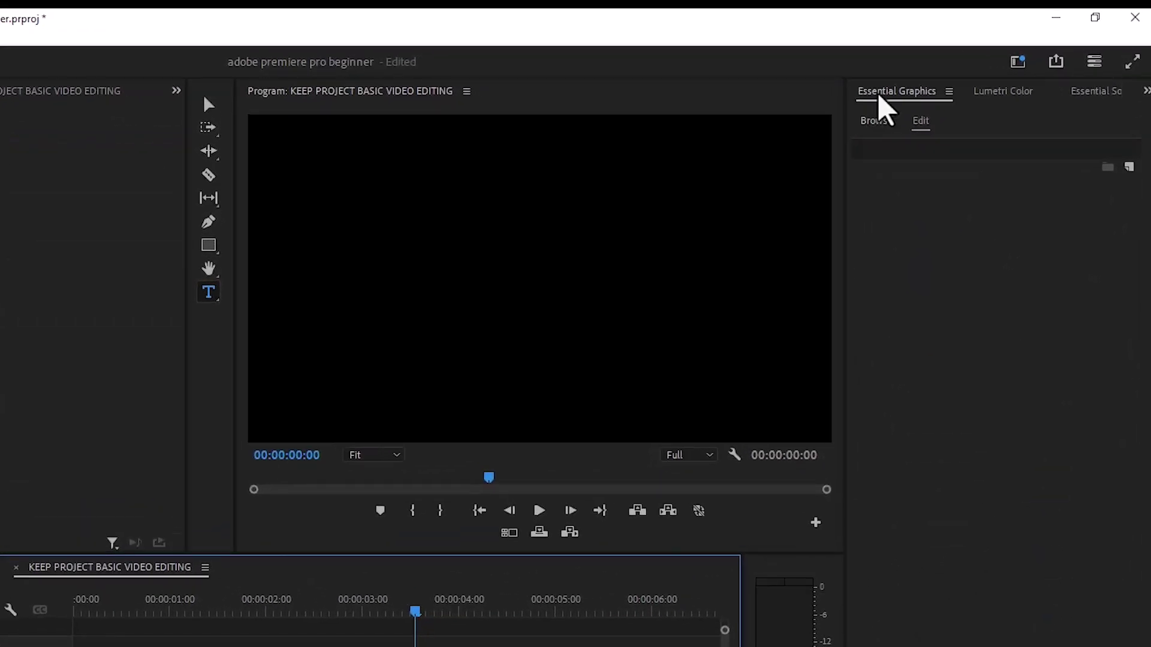
- Drag the Basic Title template onto the timeline and accept the Resolve Fonts warning
left_click(878, 123)
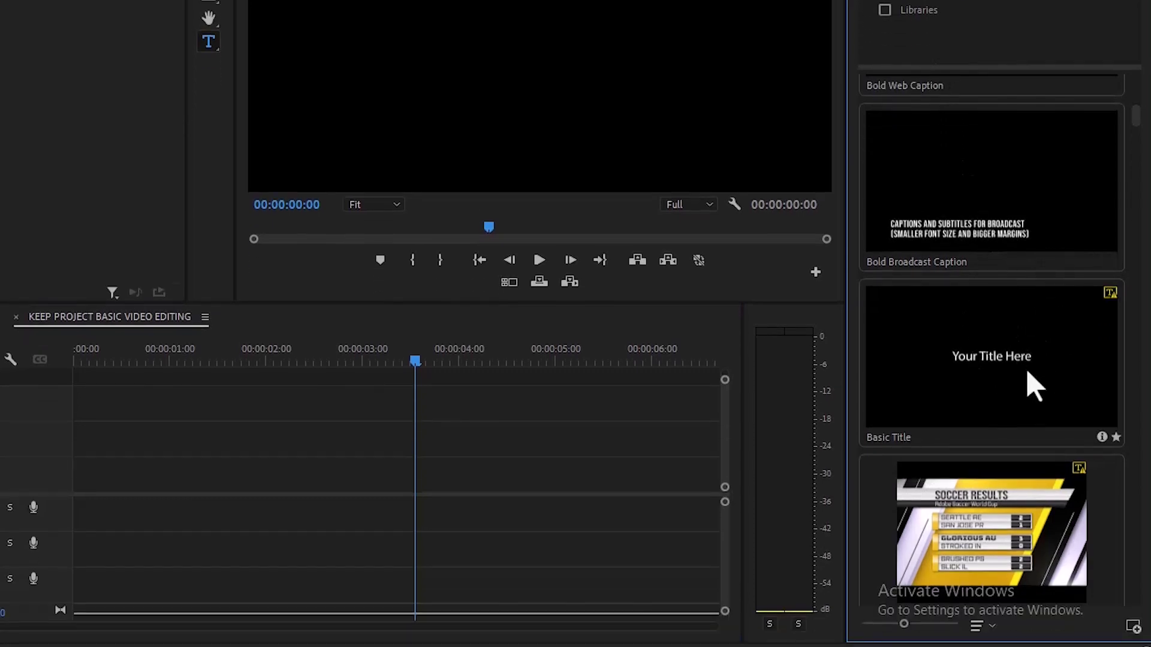
left_click_drag(990, 402, 68, 479)
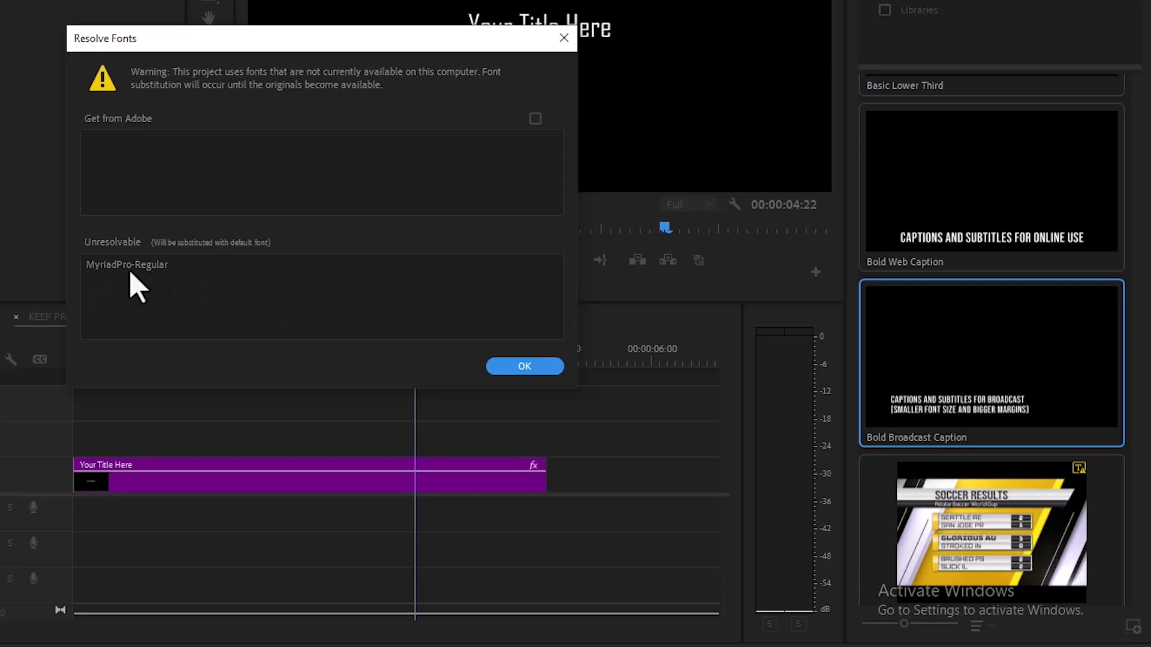
left_click(514, 365)
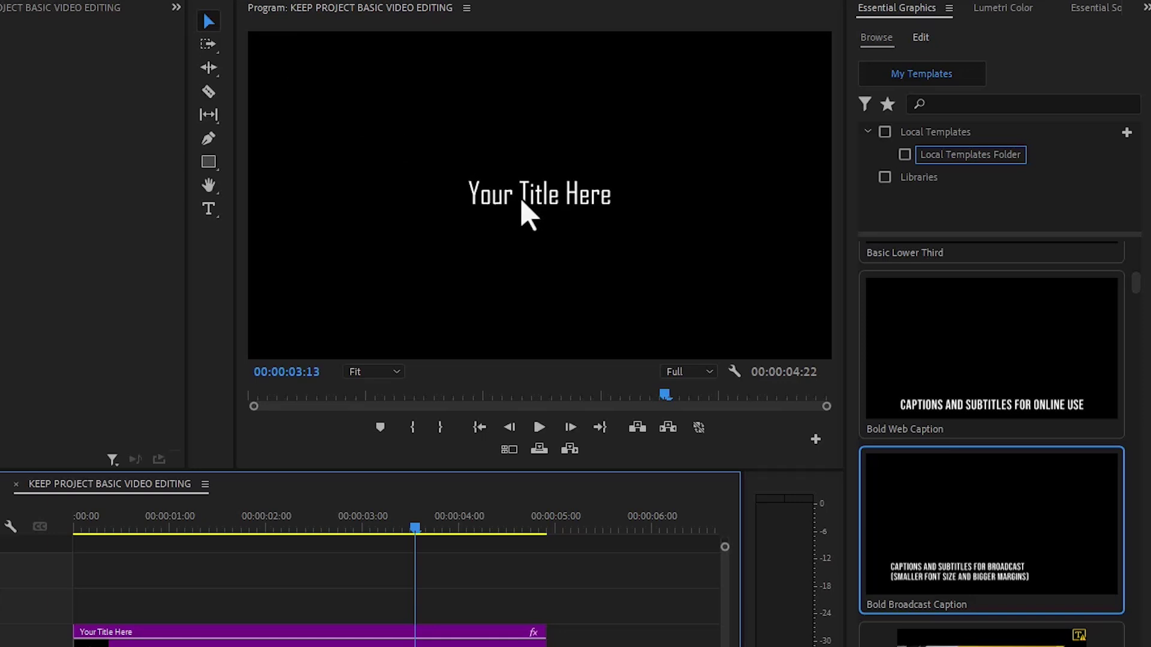
- With the Type tool, replace the 'Your Title Here' placeholder with 'BASIC TEXT'
key("t")
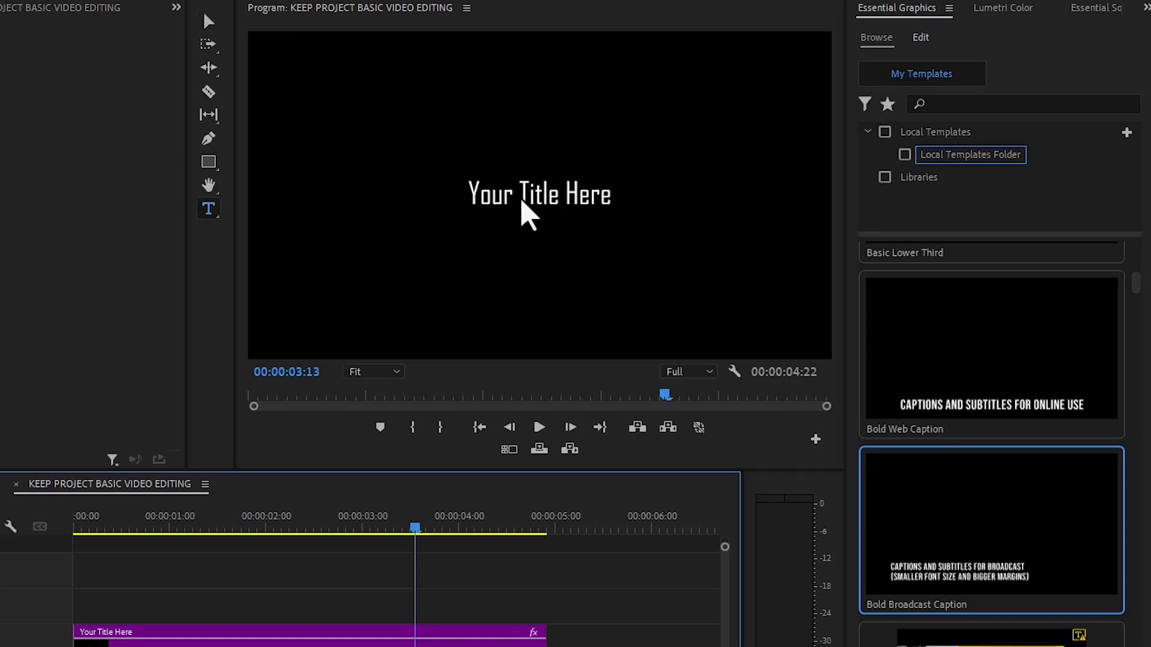
left_click(531, 204)
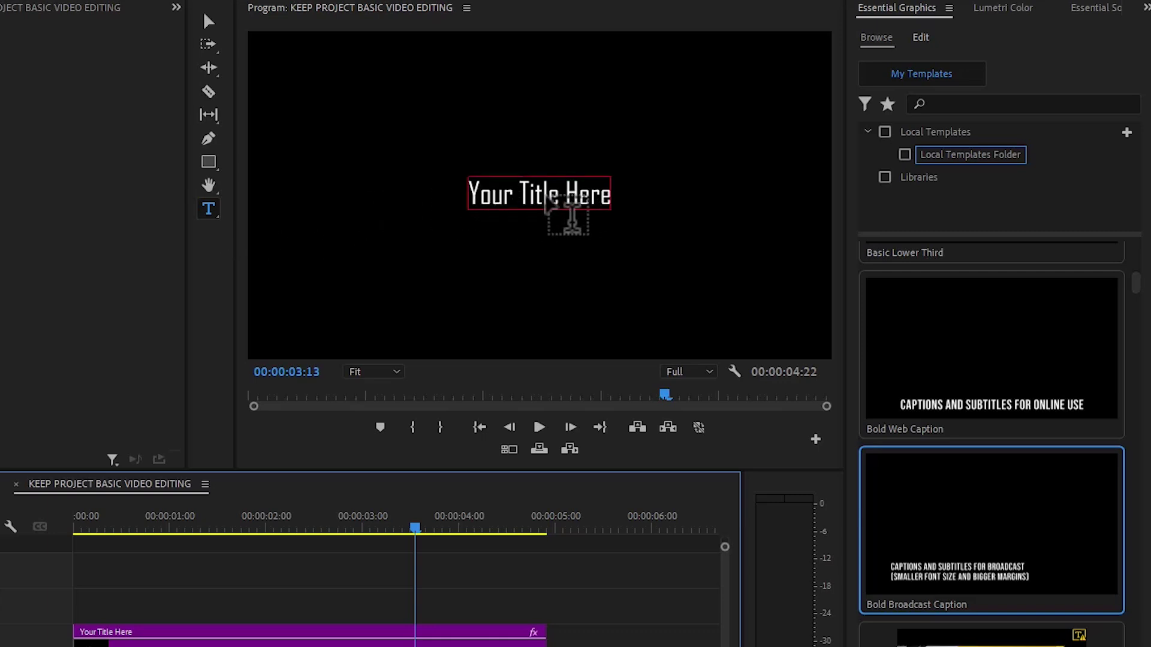
left_click(548, 201)
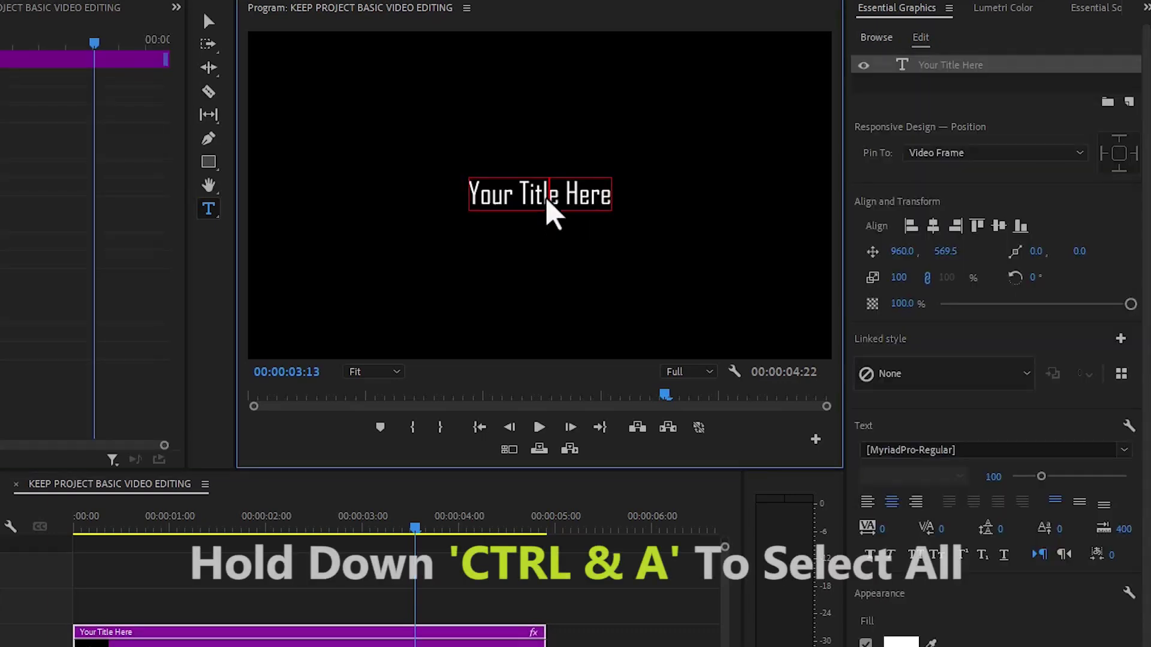
key("ctrl+a")
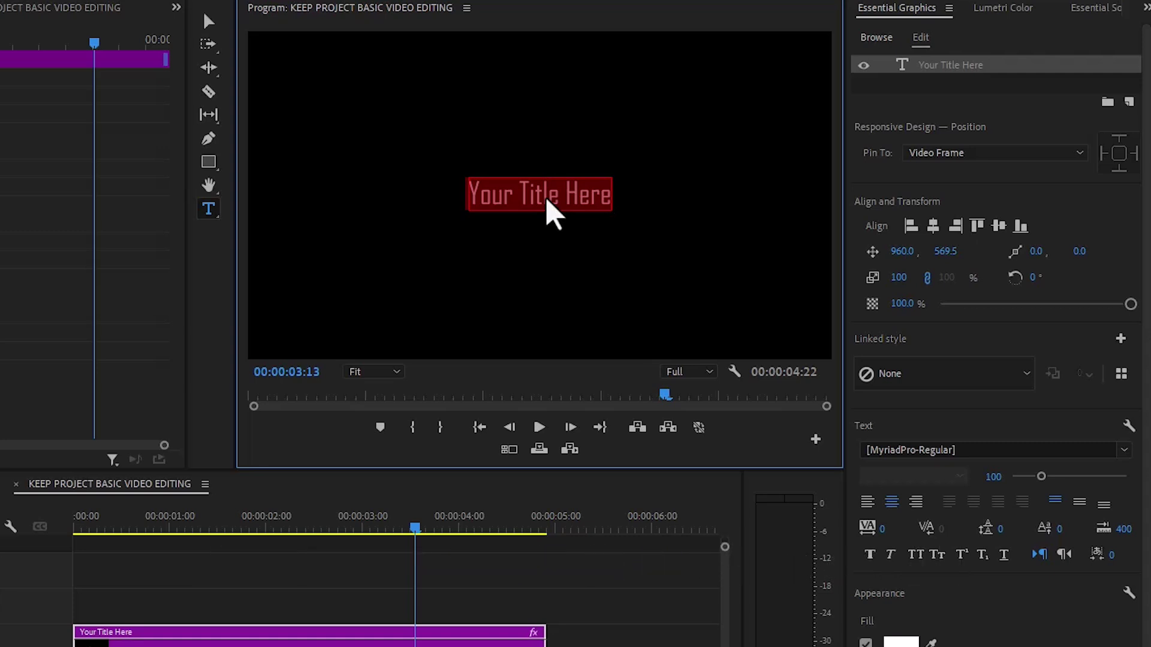
type("BASIC T")
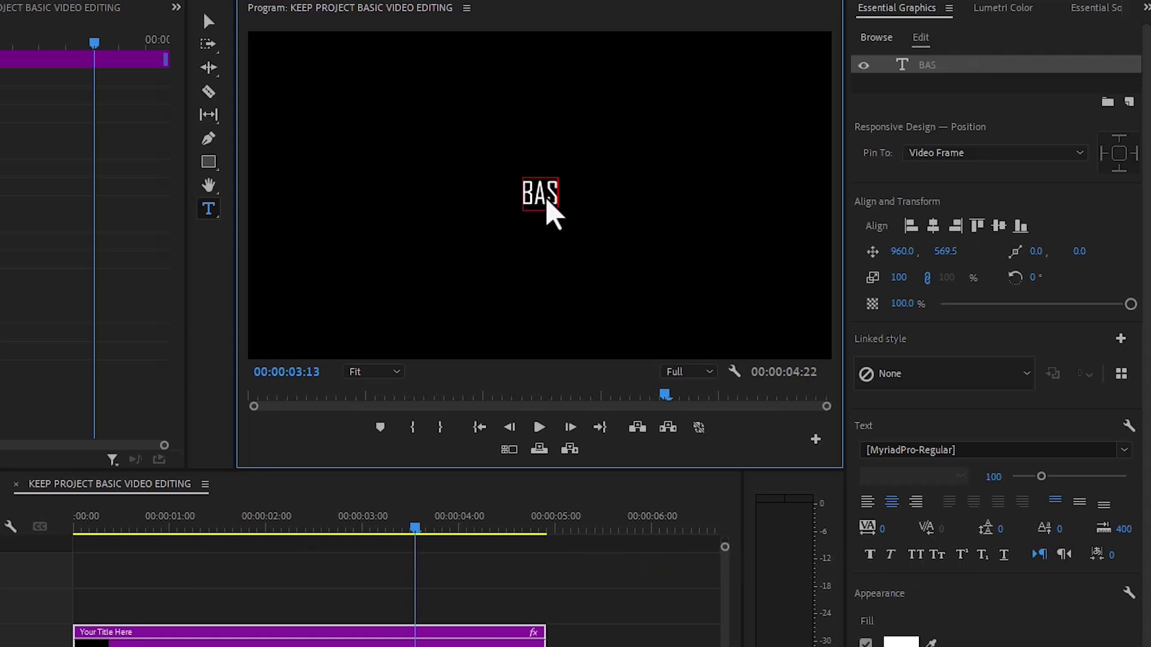
type("EXT")
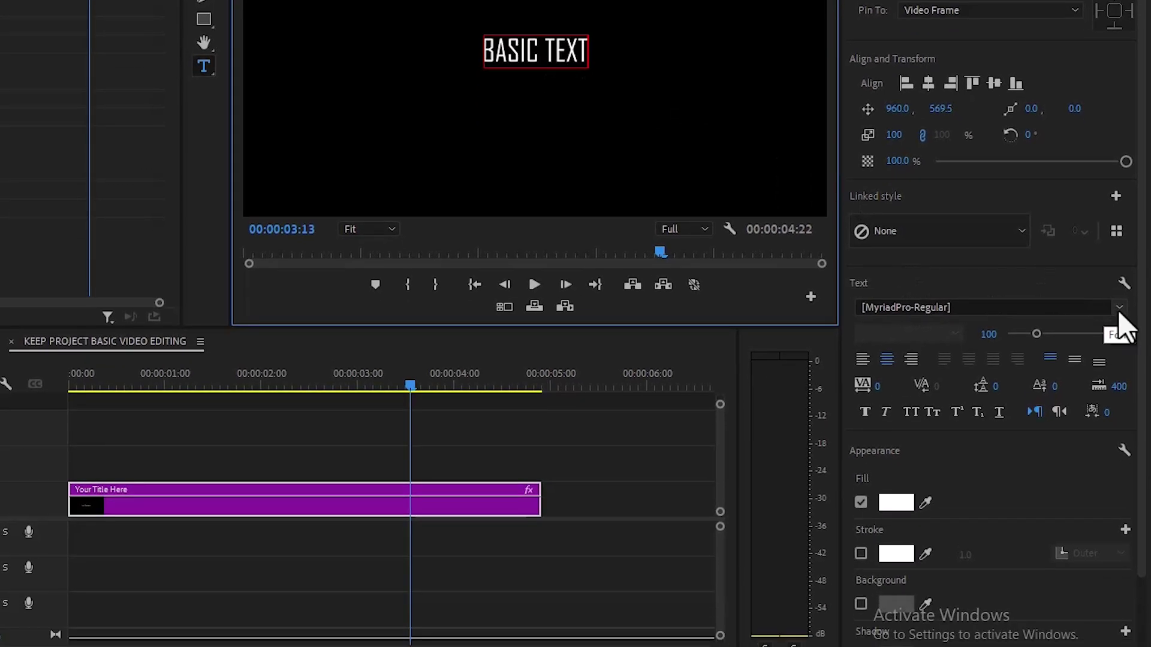
- Change the title font to Anton
left_click(1118, 308)
left_click_drag(1143, 382, 1137, 359)
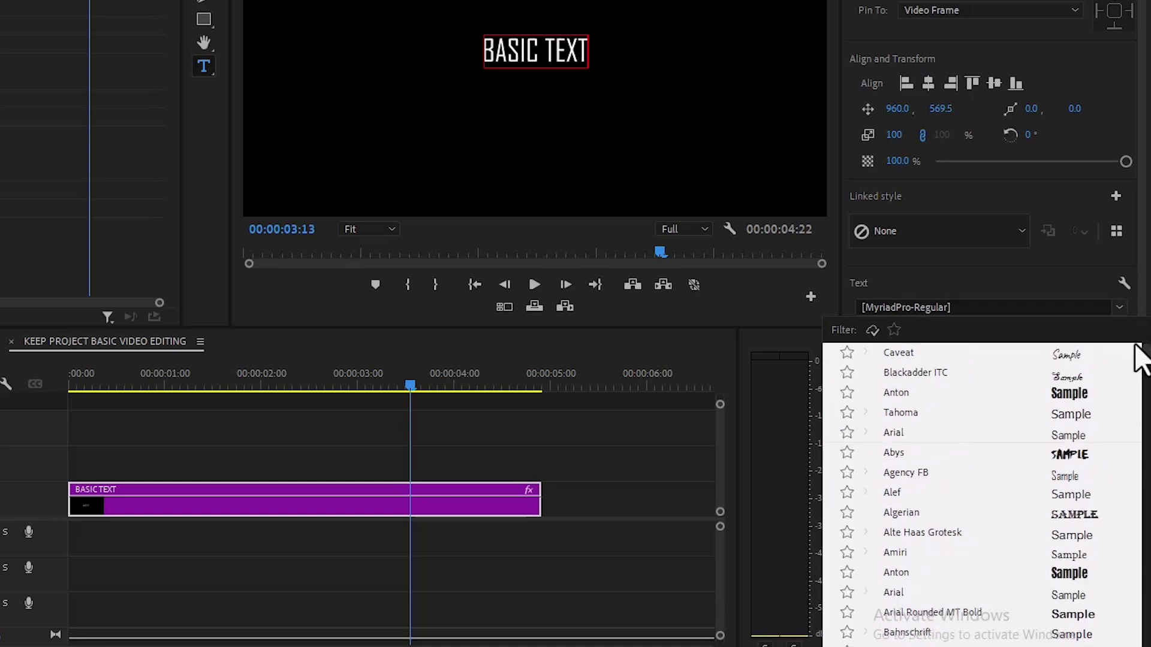
left_click(926, 394)
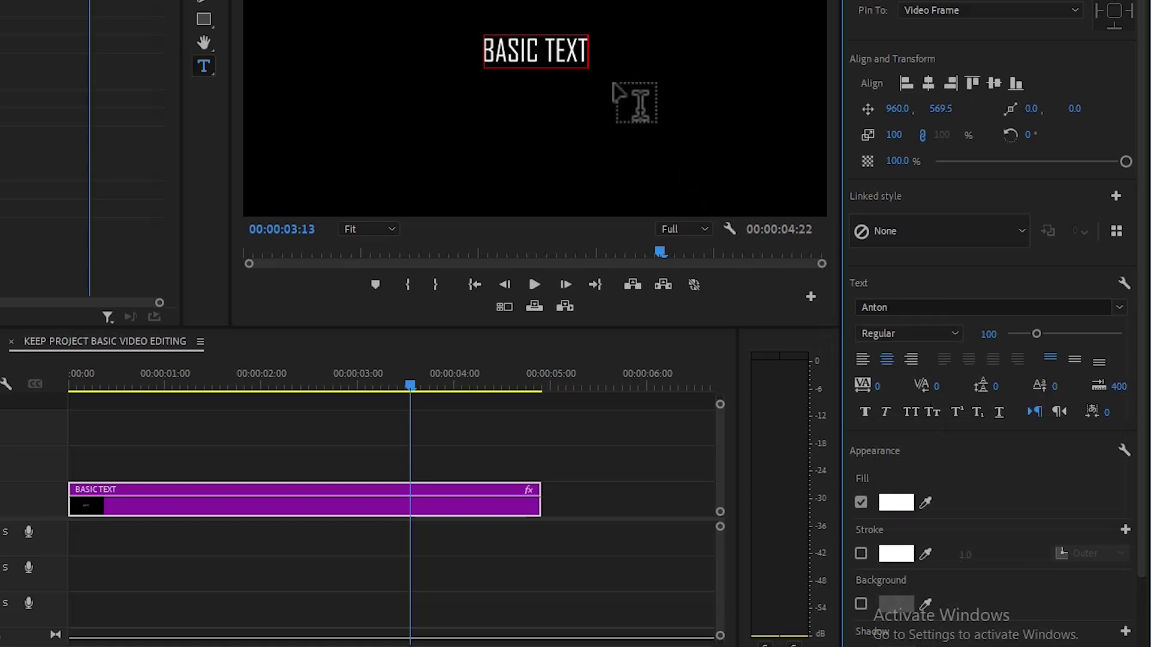
- Reselect all the title text and set its font to Arial, style Black
left_click(584, 57)
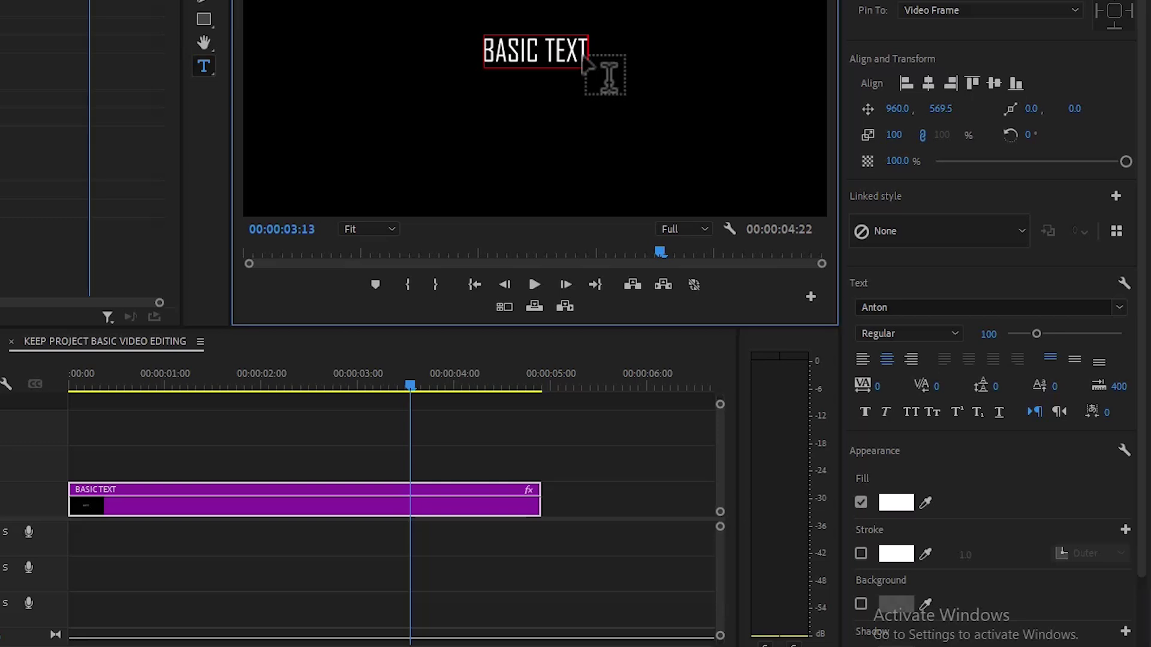
key("ctrl+a")
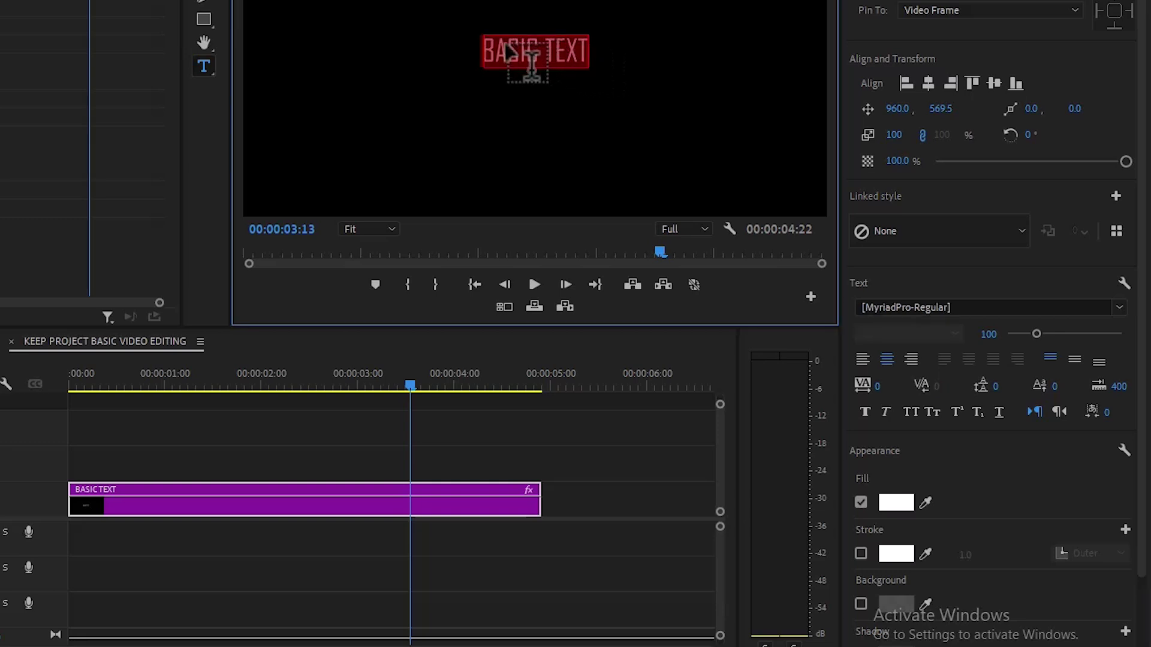
left_click(1118, 311)
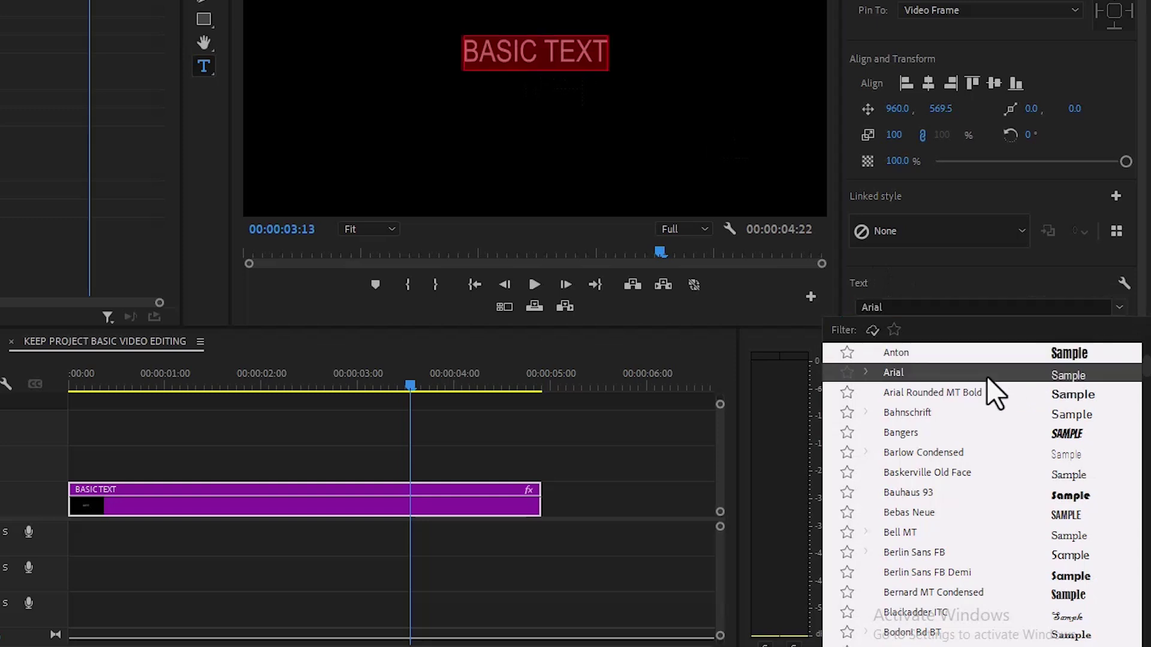
left_click(987, 376)
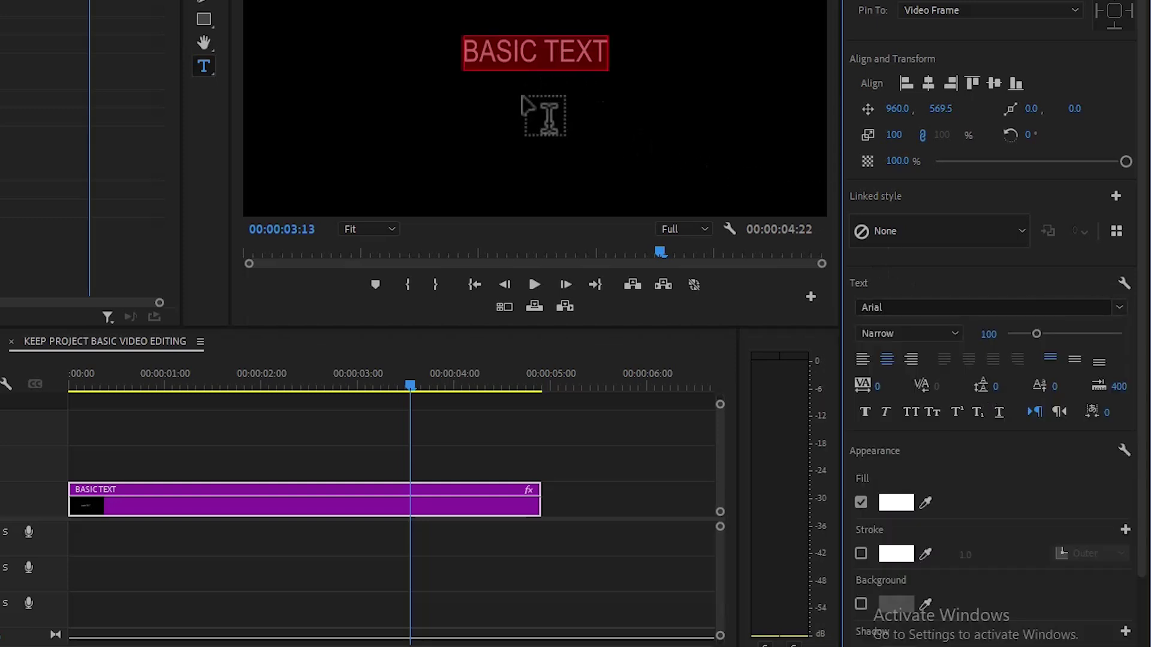
left_click(958, 333)
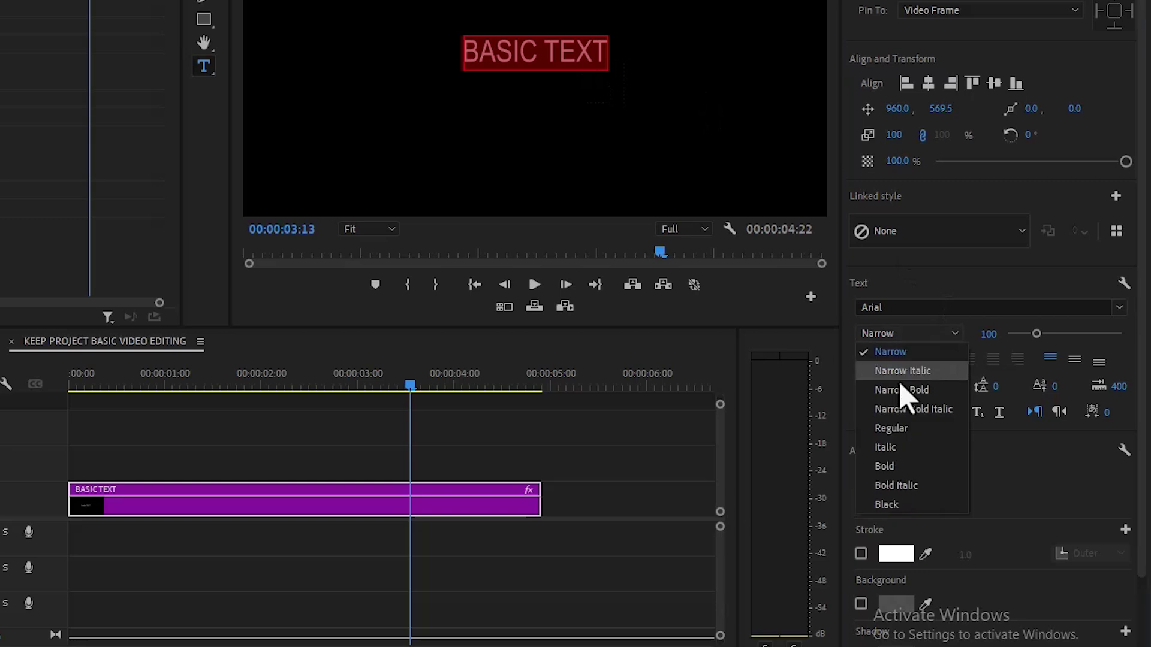
left_click(894, 467)
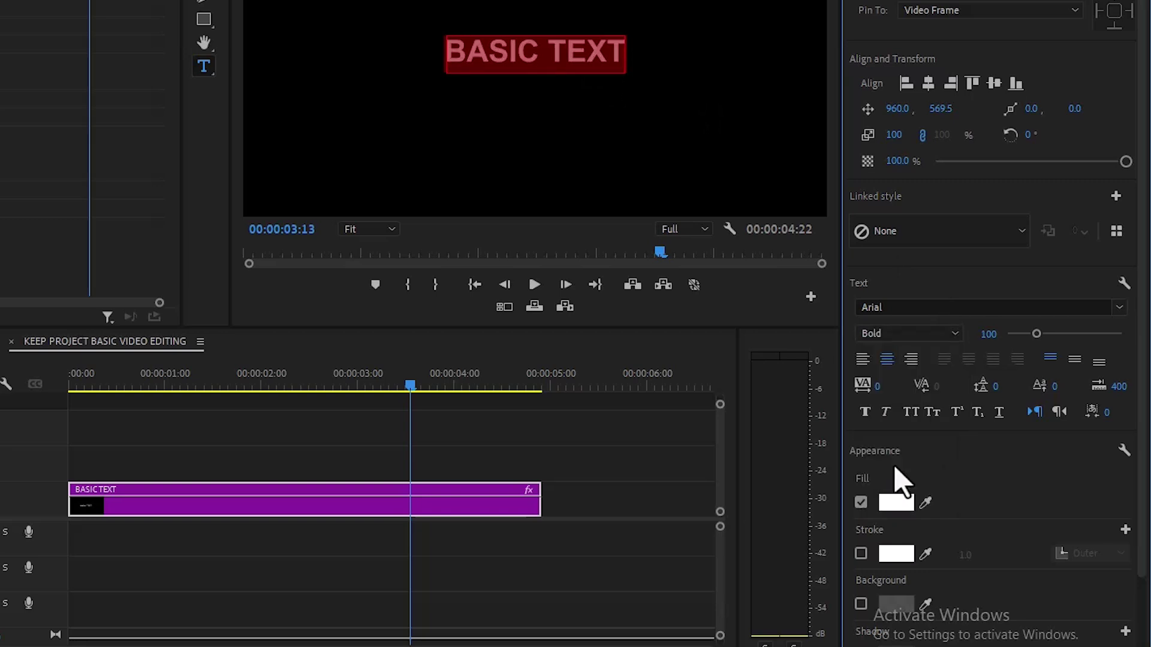
left_click(938, 335)
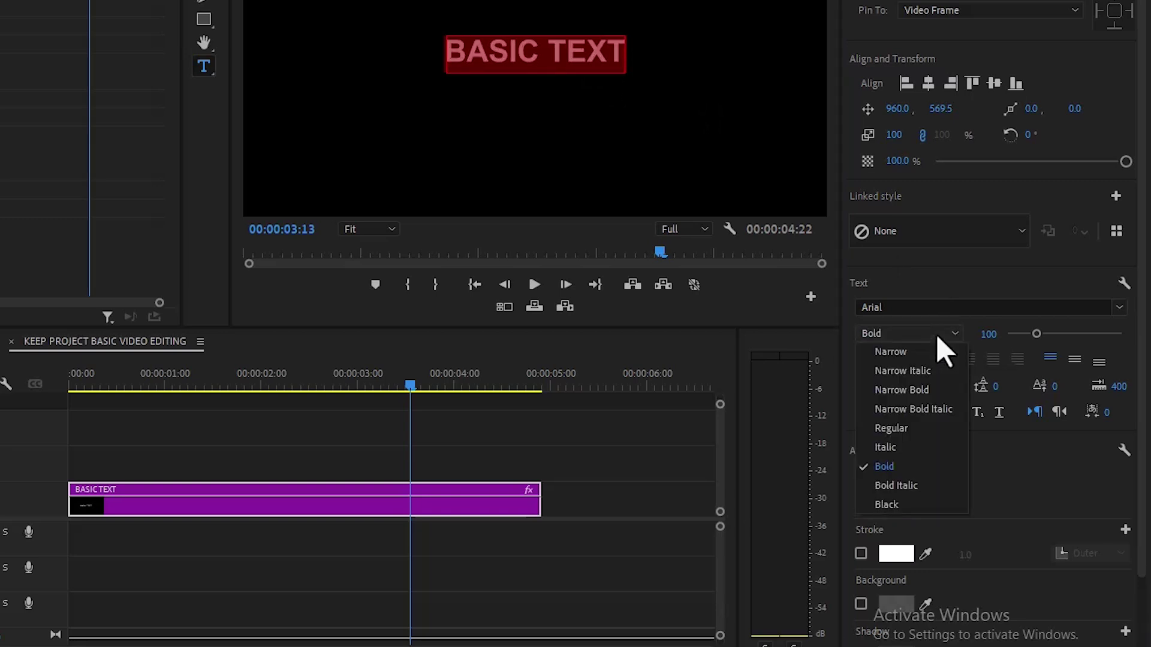
left_click(909, 506)
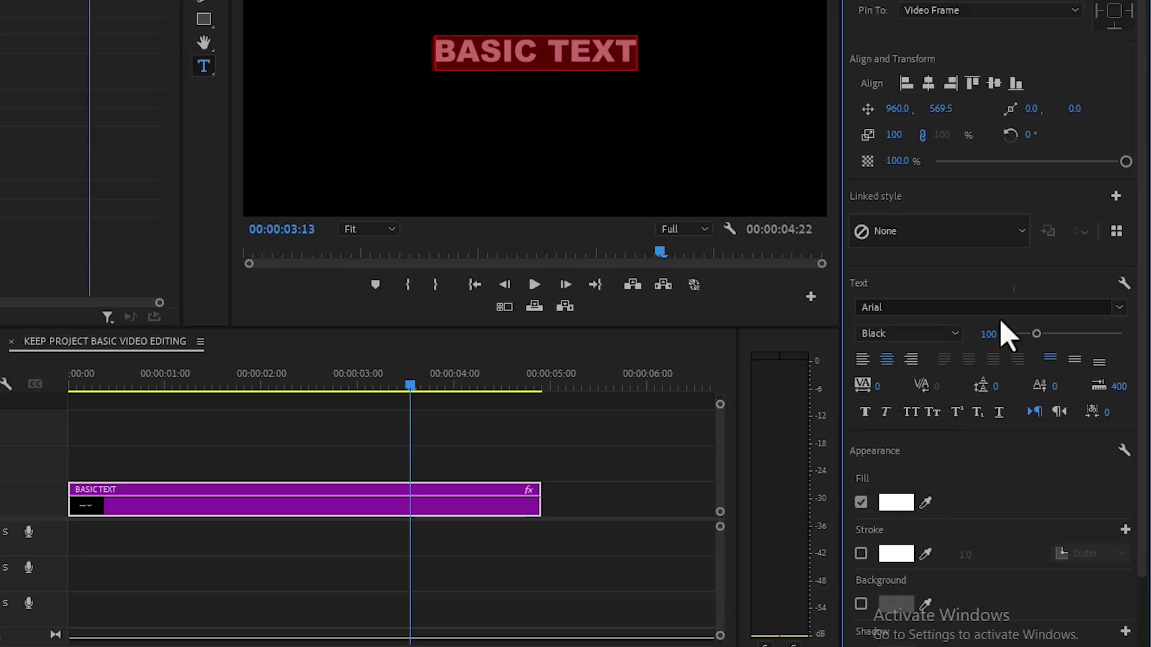
left_click_drag(1125, 162, 1142, 187)
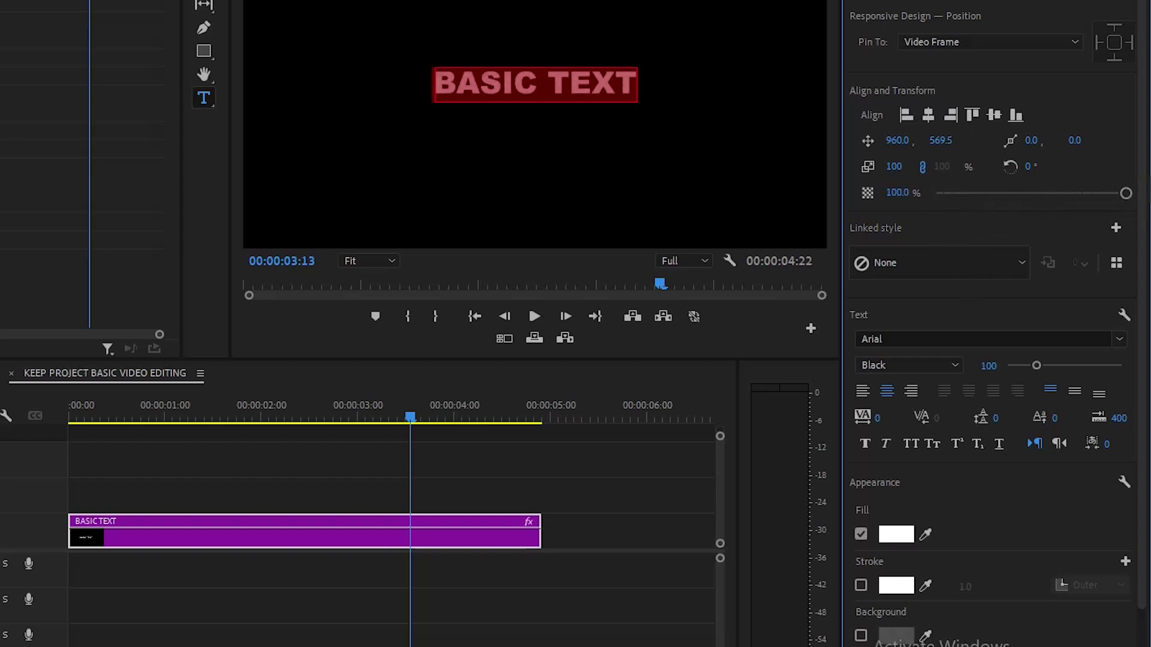
- Try each align button, finishing with the title centred horizontally and aligned to the top
left_click(906, 115)
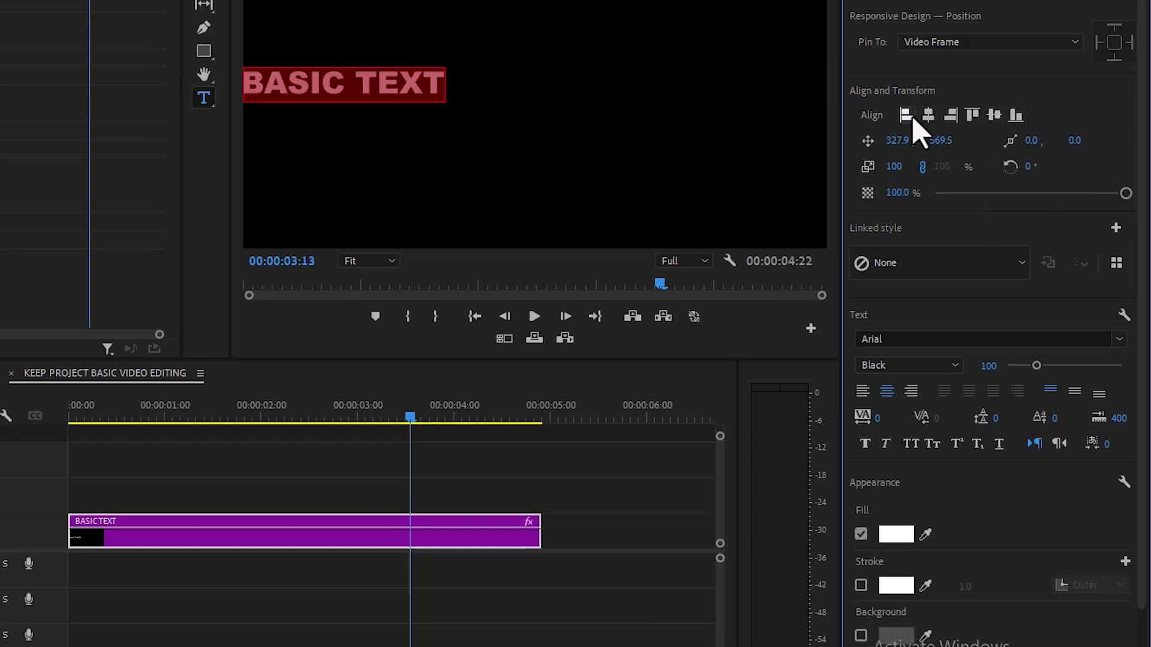
left_click(929, 129)
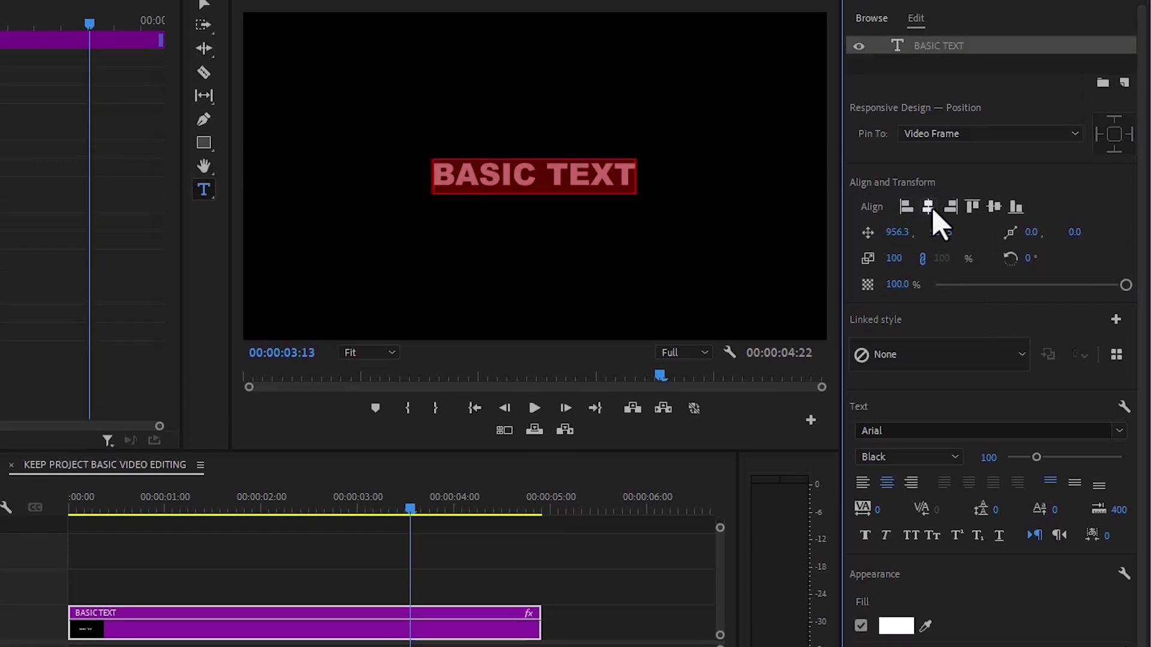
left_click(950, 210)
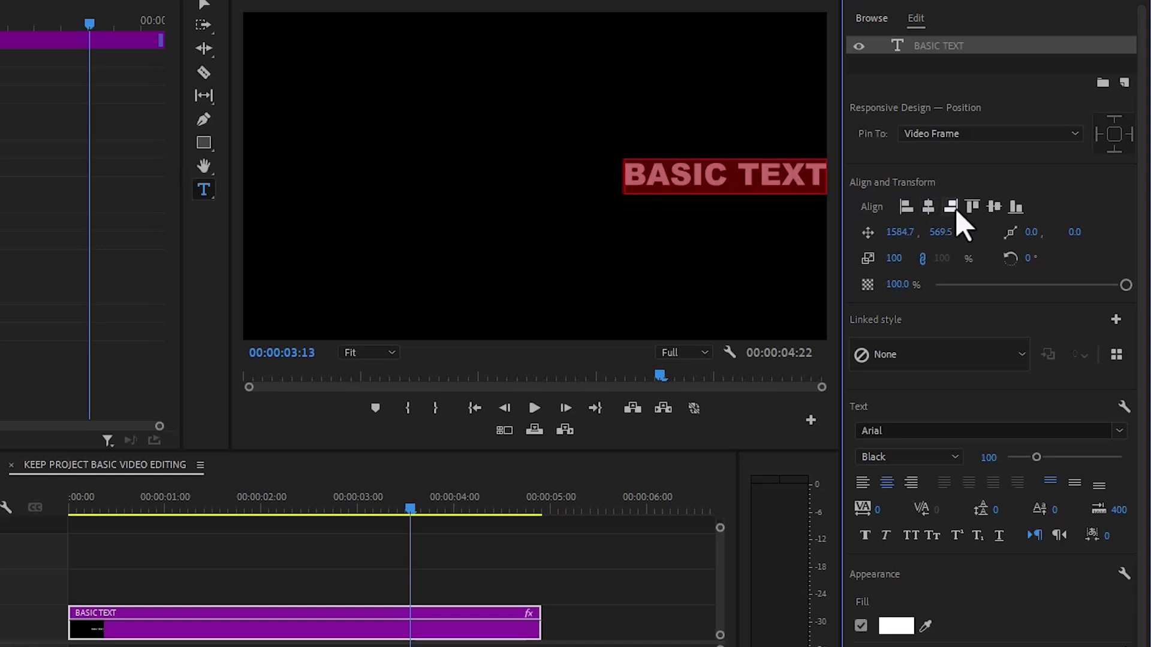
left_click(972, 207)
left_click(994, 207)
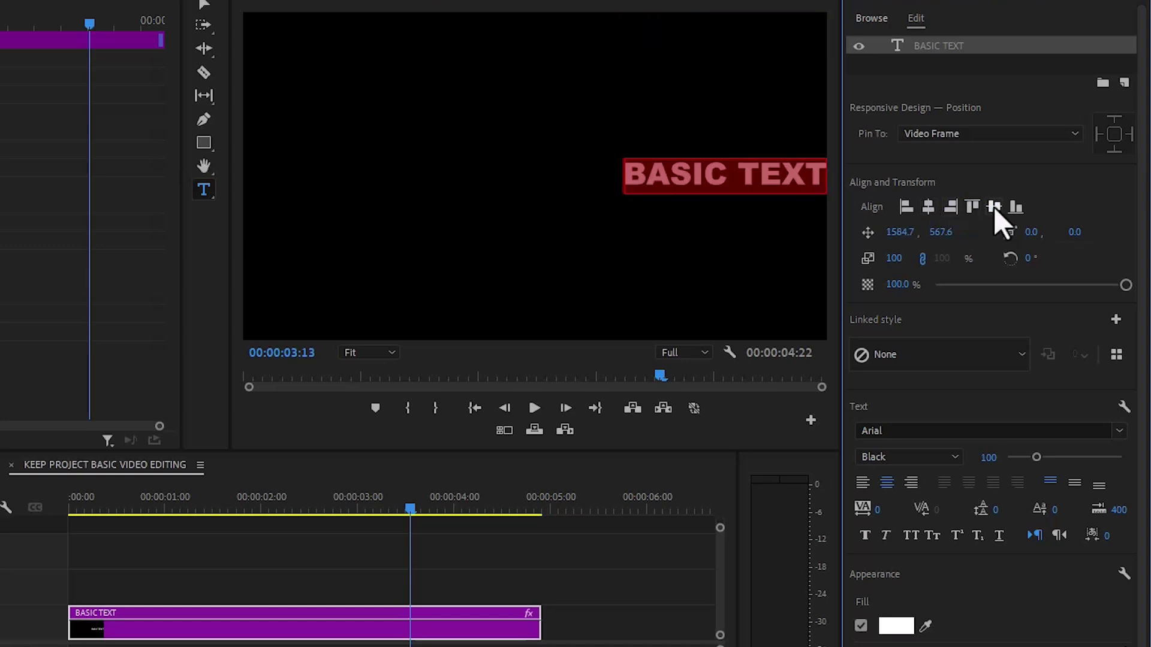
left_click(1015, 206)
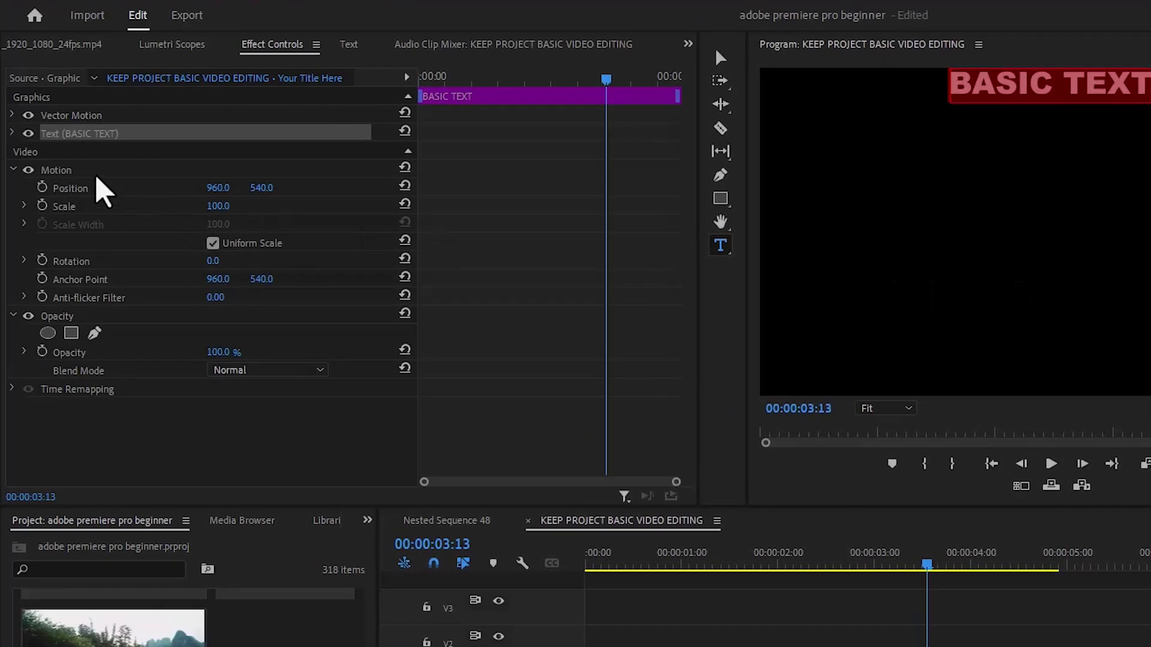
- Adjust the title's position and change its fill colour to red EA1414
left_click_drag(261, 188, 536, 187)
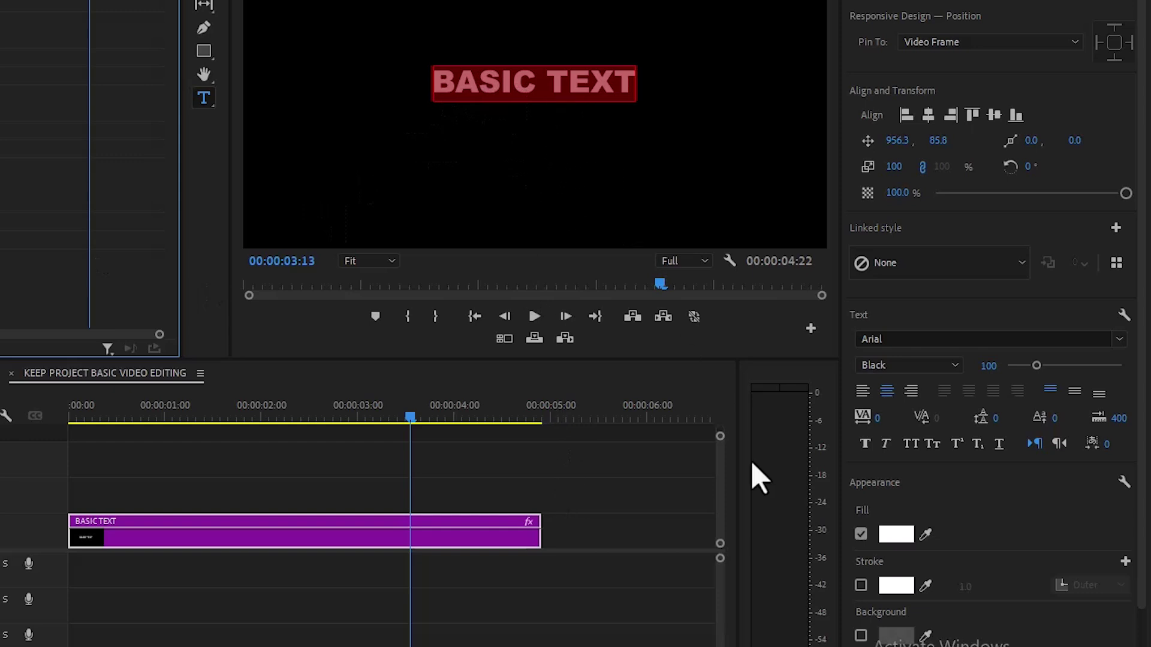
left_click(897, 534)
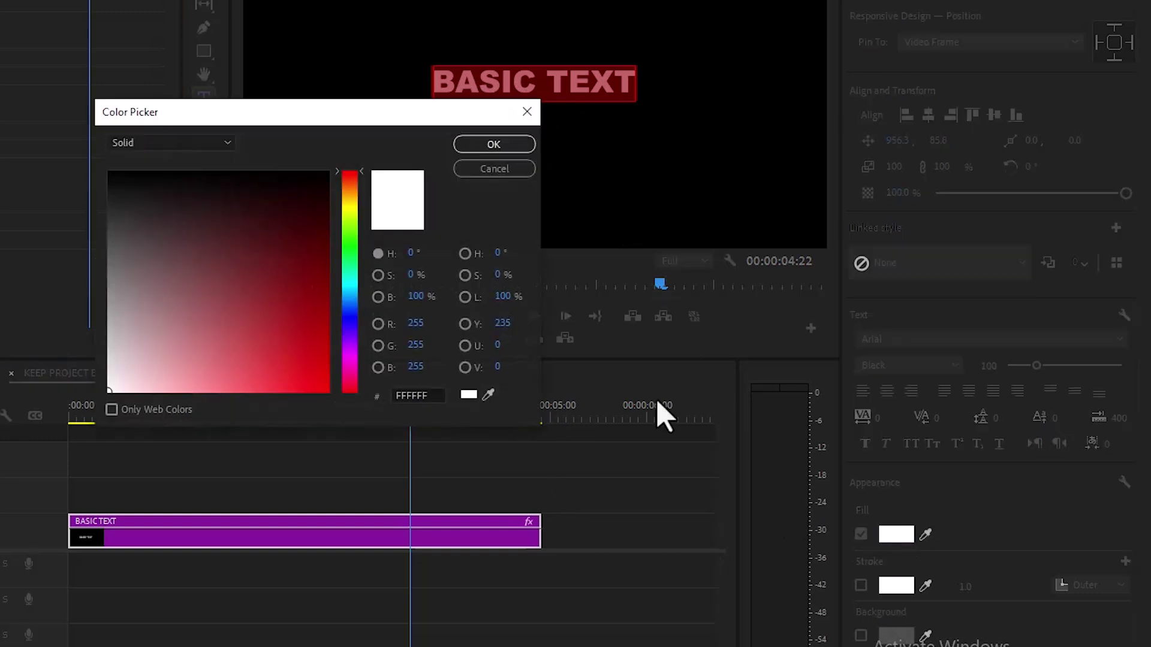
left_click(309, 374)
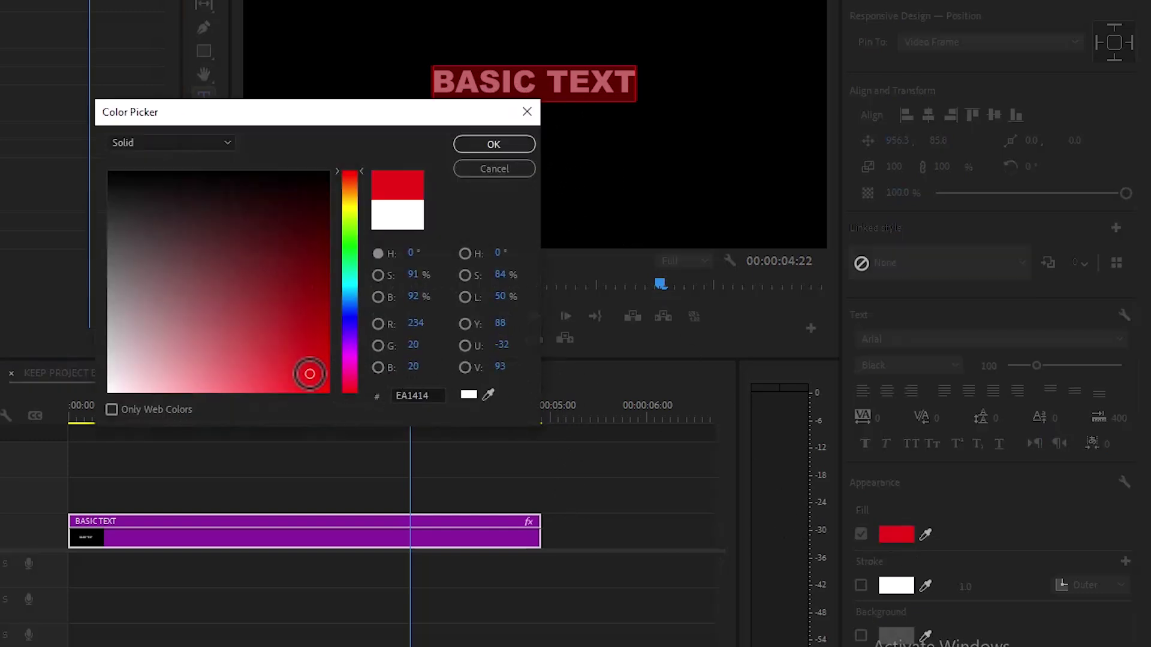
left_click(484, 139)
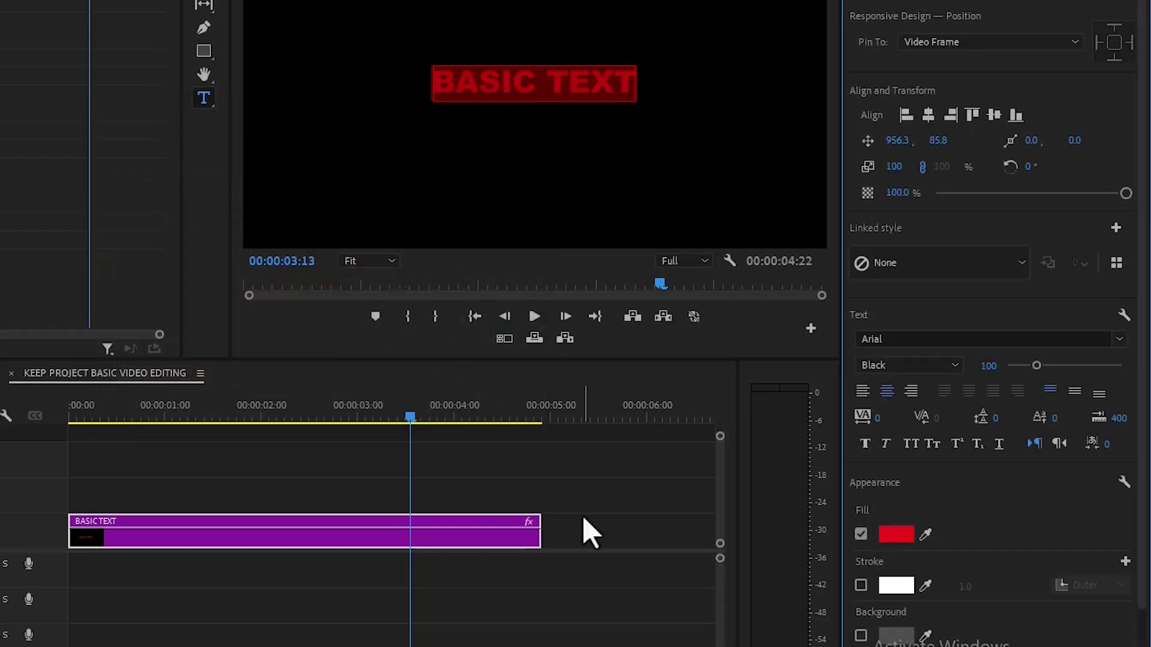
left_click(586, 534)
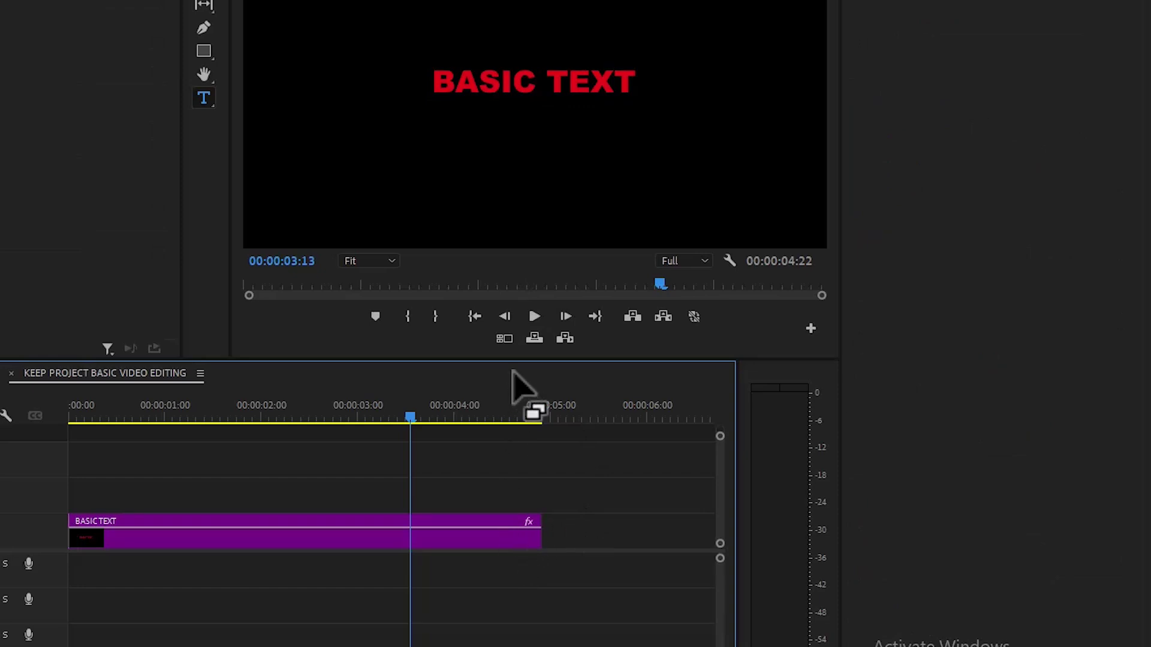
- Select the letters 'BASIC TE' and fill them white, leaving 'XT' red
left_click(597, 93)
left_click_drag(577, 93, 427, 95)
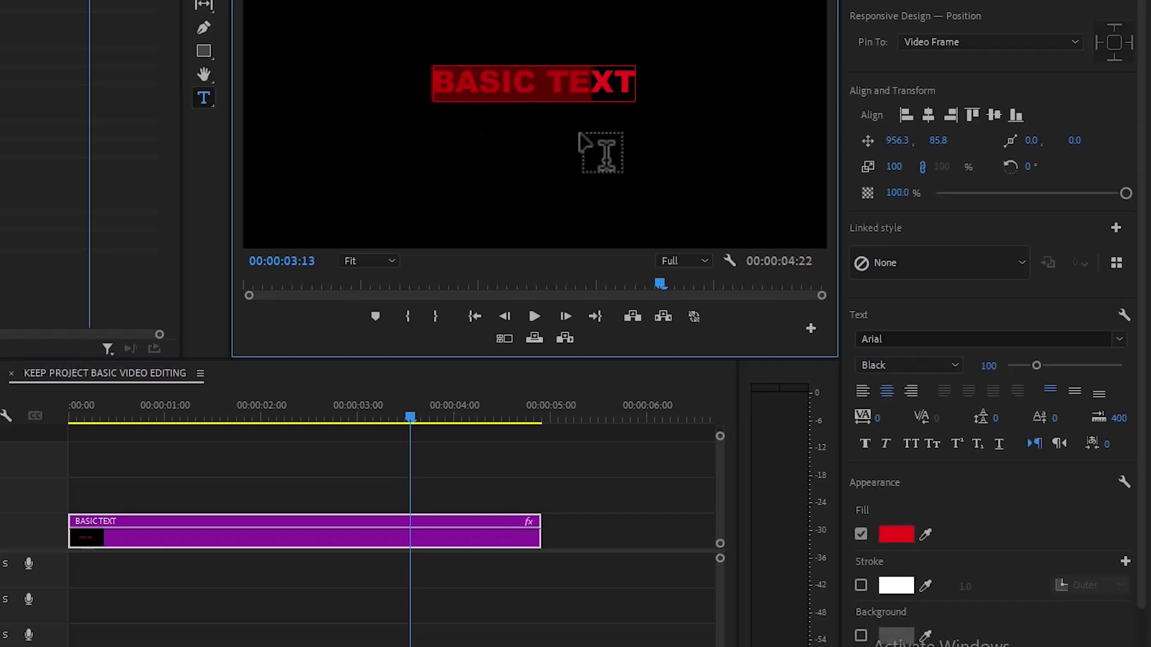
left_click(896, 540)
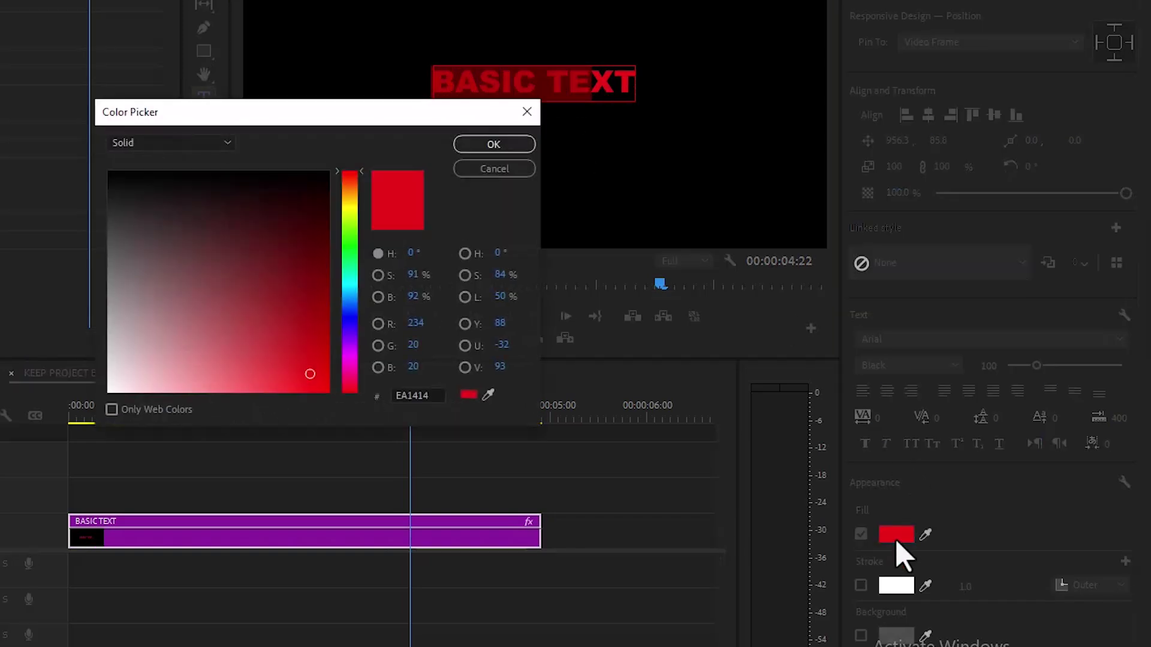
left_click(109, 385)
left_click(474, 144)
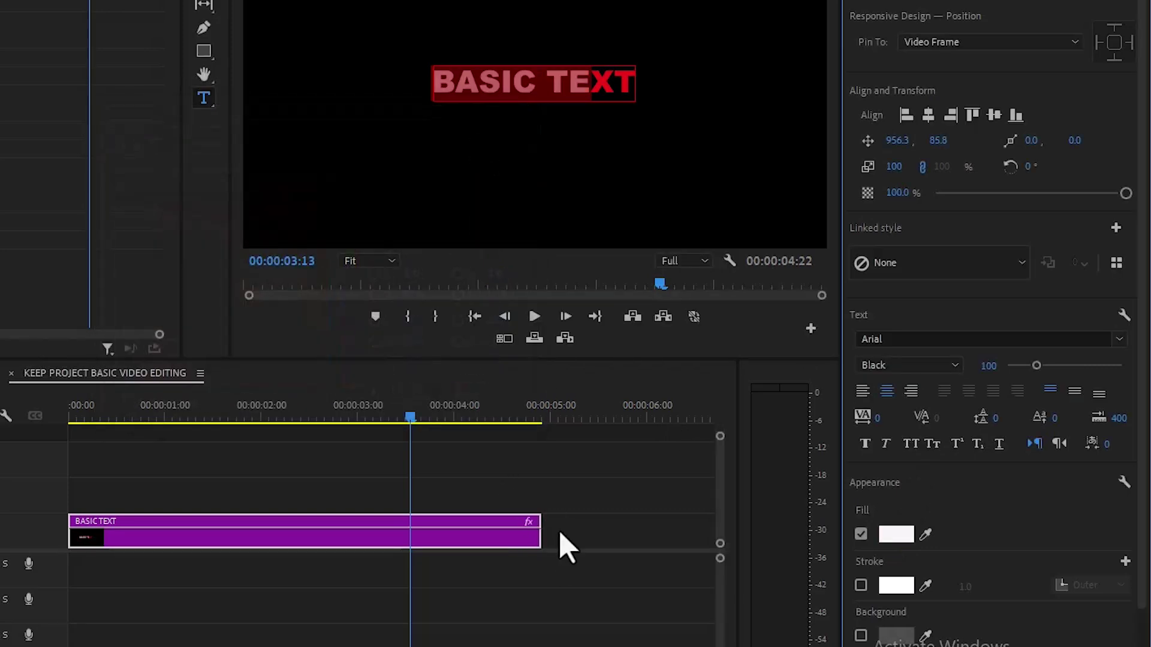
left_click(567, 546)
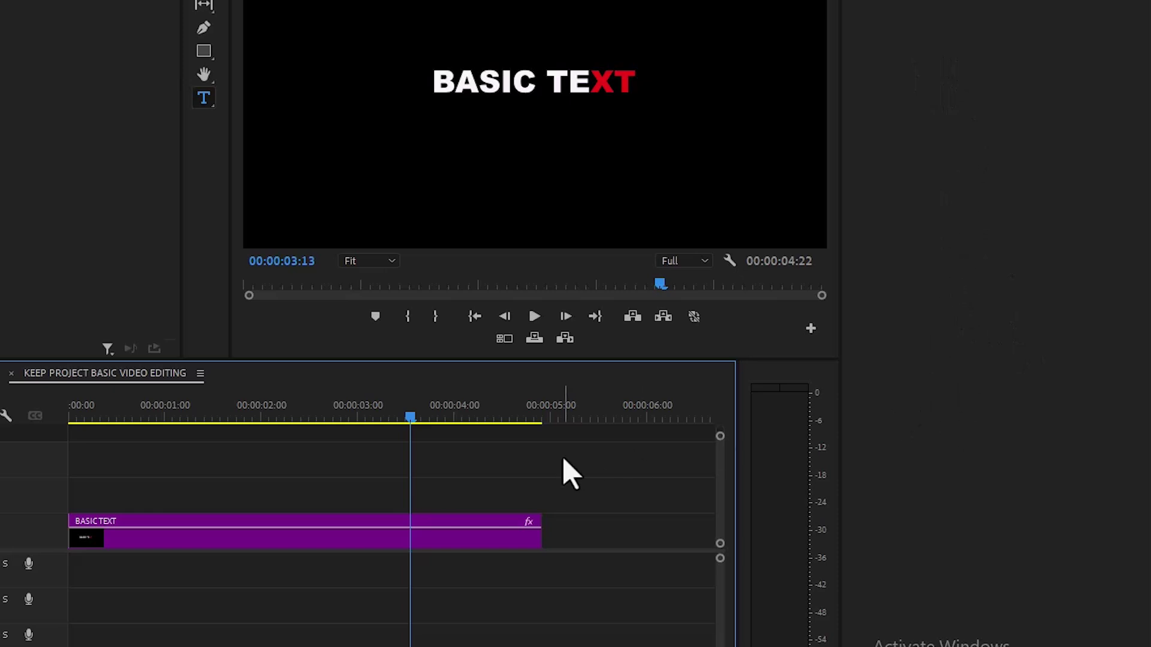
- Move the BASIC TEXT clip later in the sequence
left_click(425, 535)
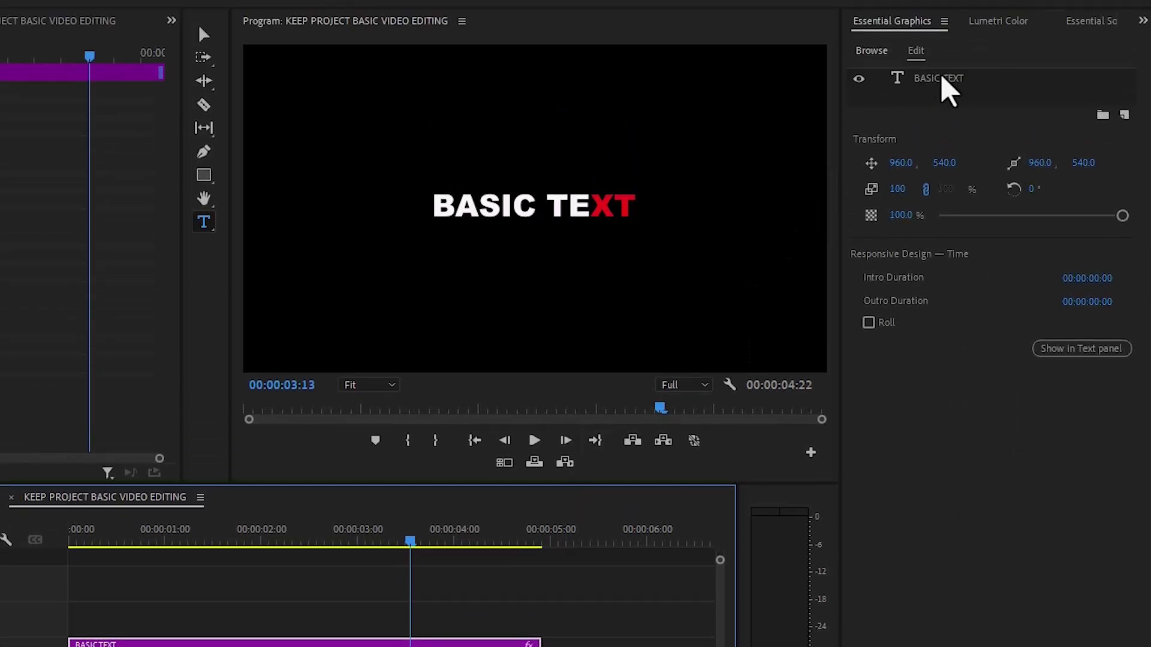
left_click(945, 84)
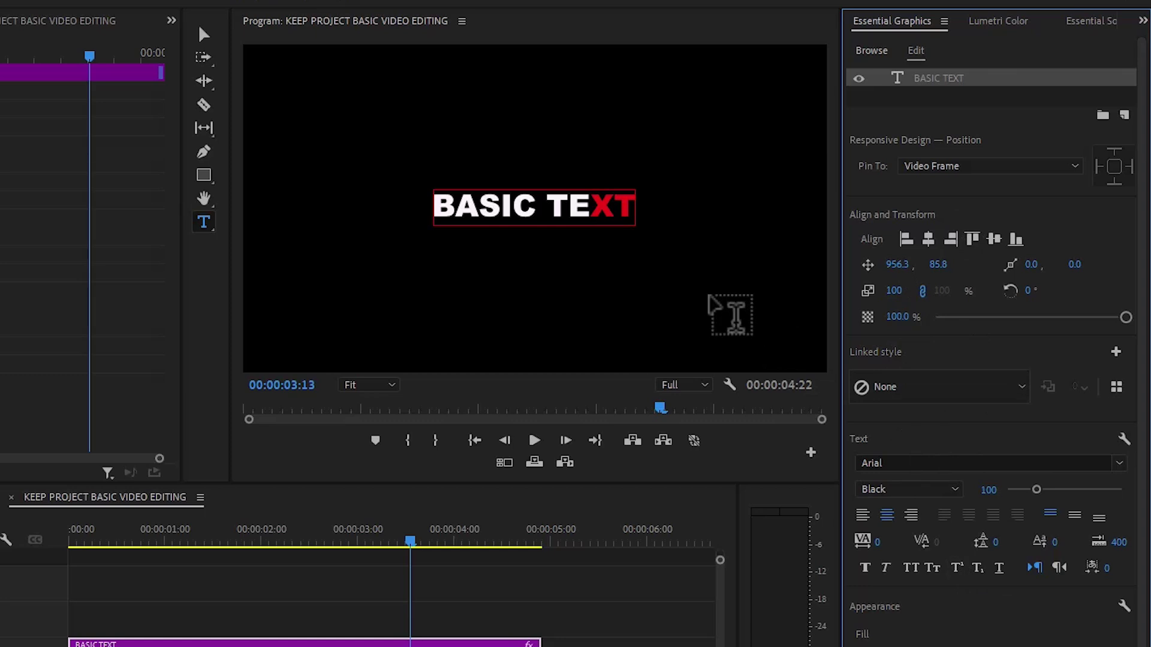
left_click(871, 51)
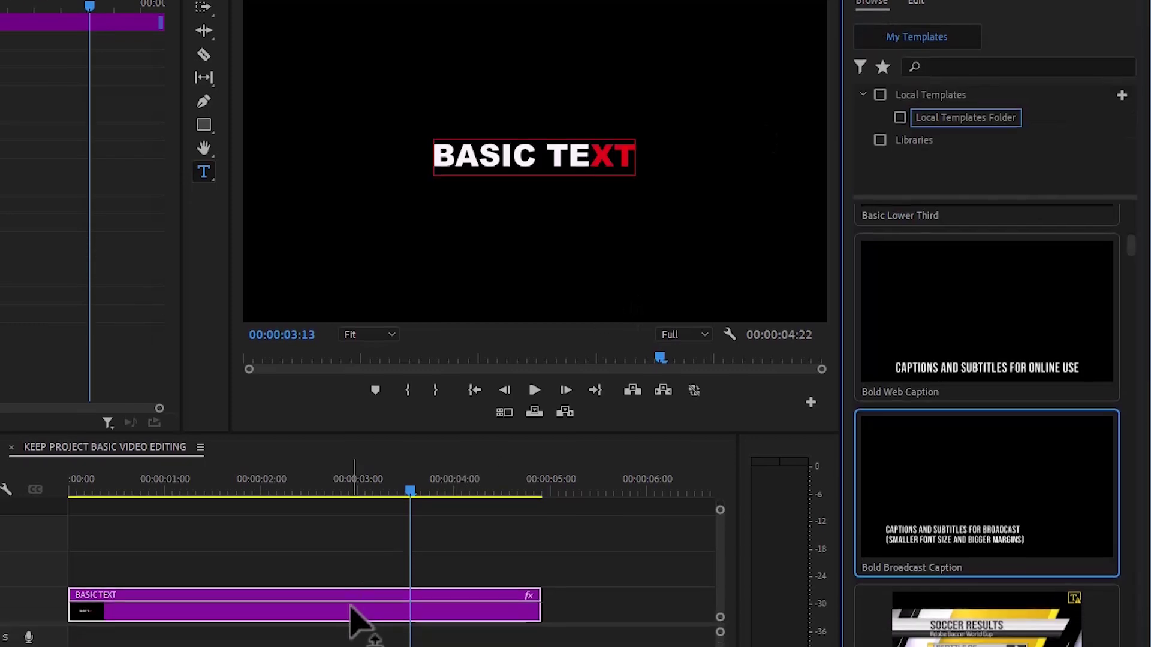
left_click(360, 585)
left_click_drag(328, 591, 671, 584)
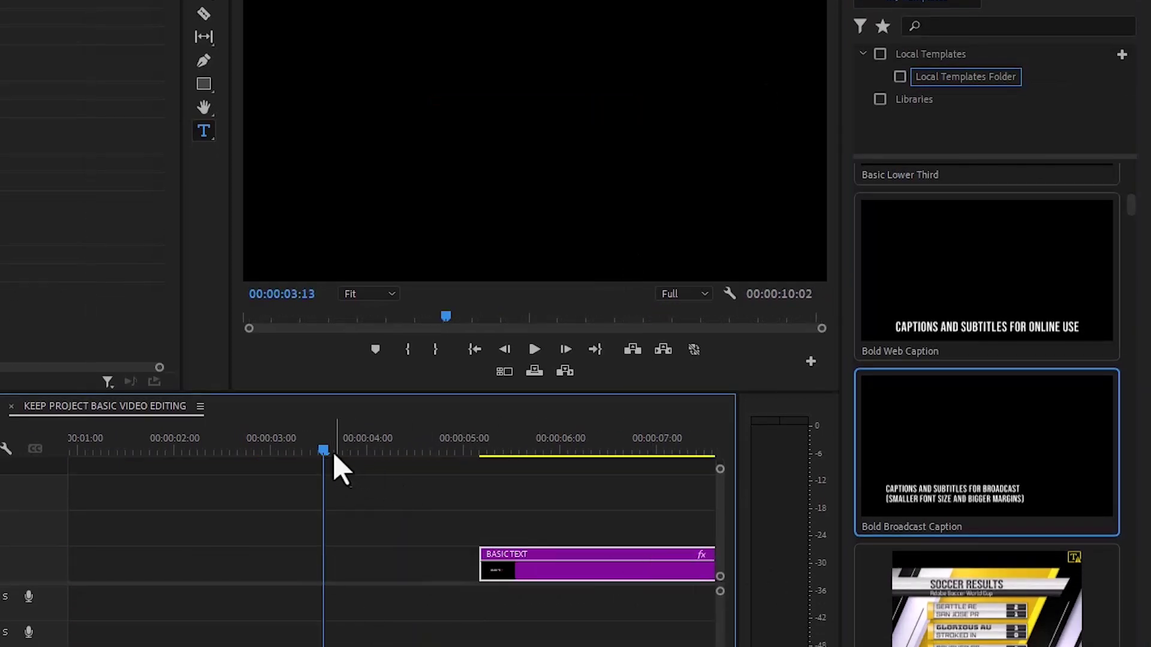
- Add a Bold Web Caption at the sequence start and select all of its caption text
left_click_drag(323, 451, 232, 461)
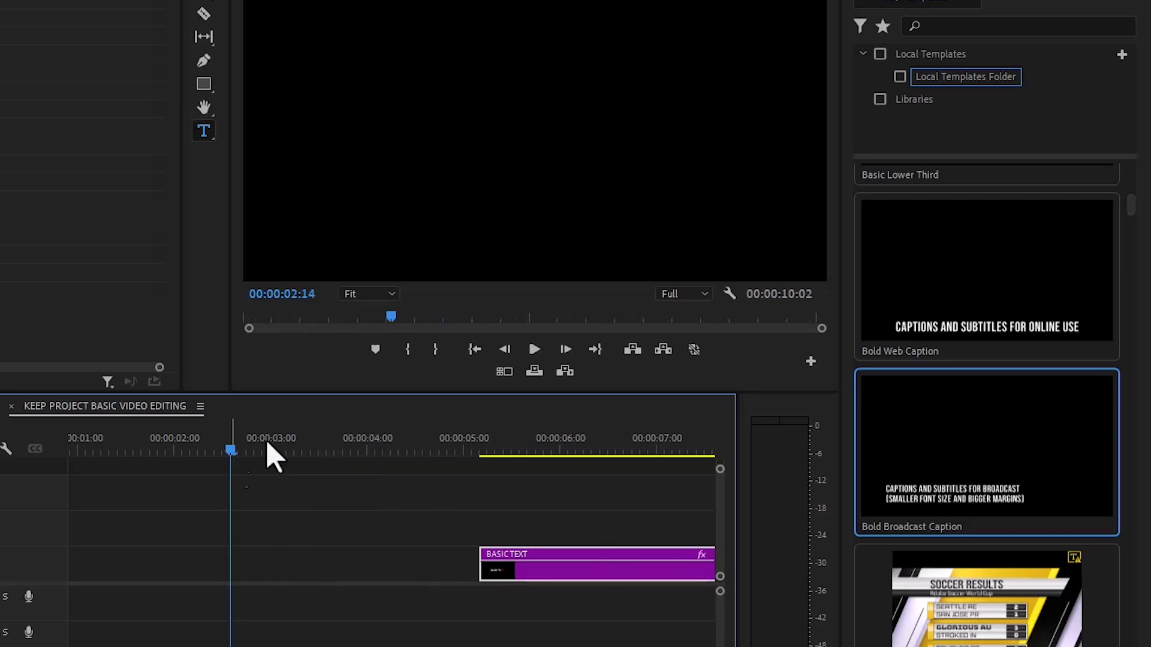
left_click_drag(920, 293, 76, 564)
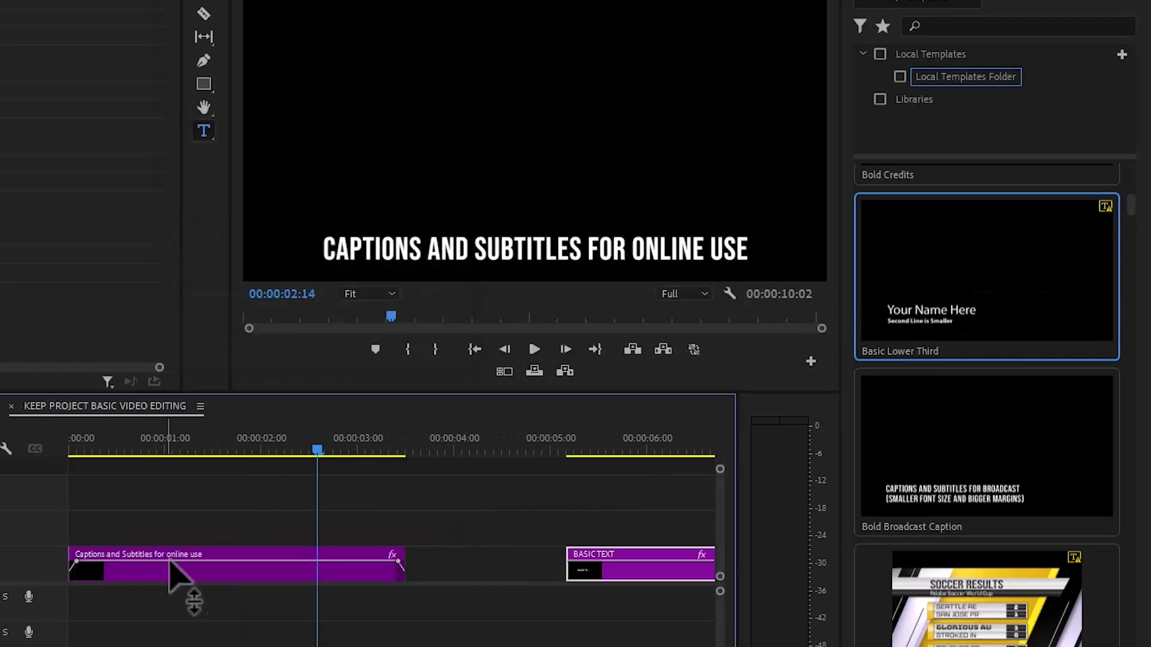
left_click_drag(319, 457, 219, 461)
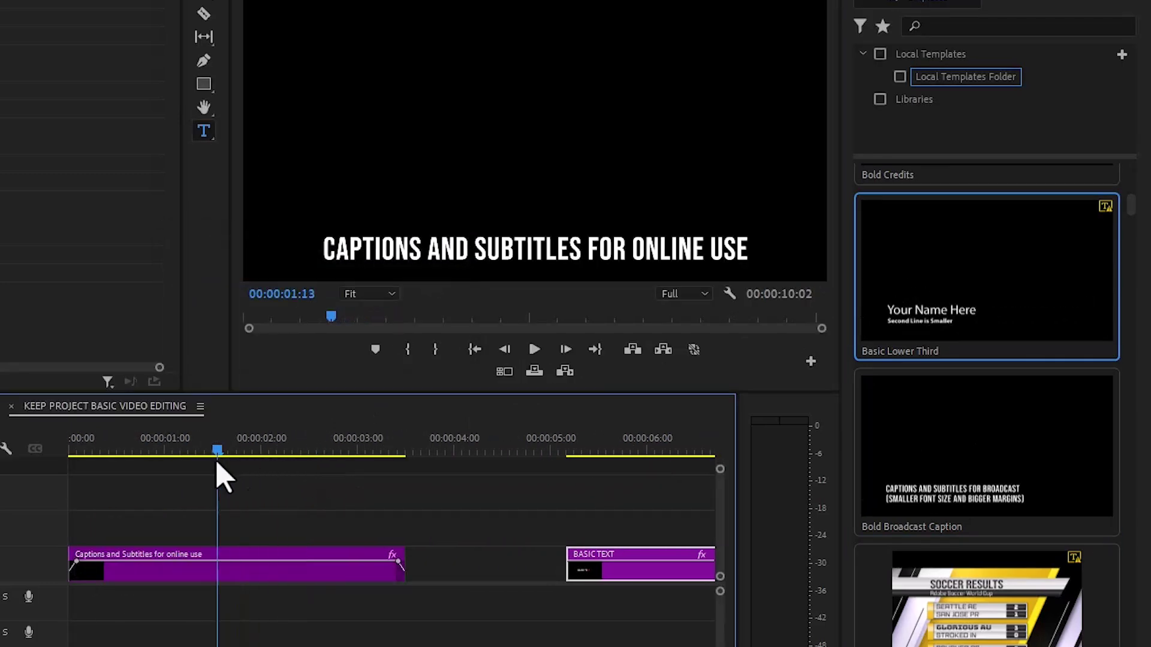
left_click(271, 569)
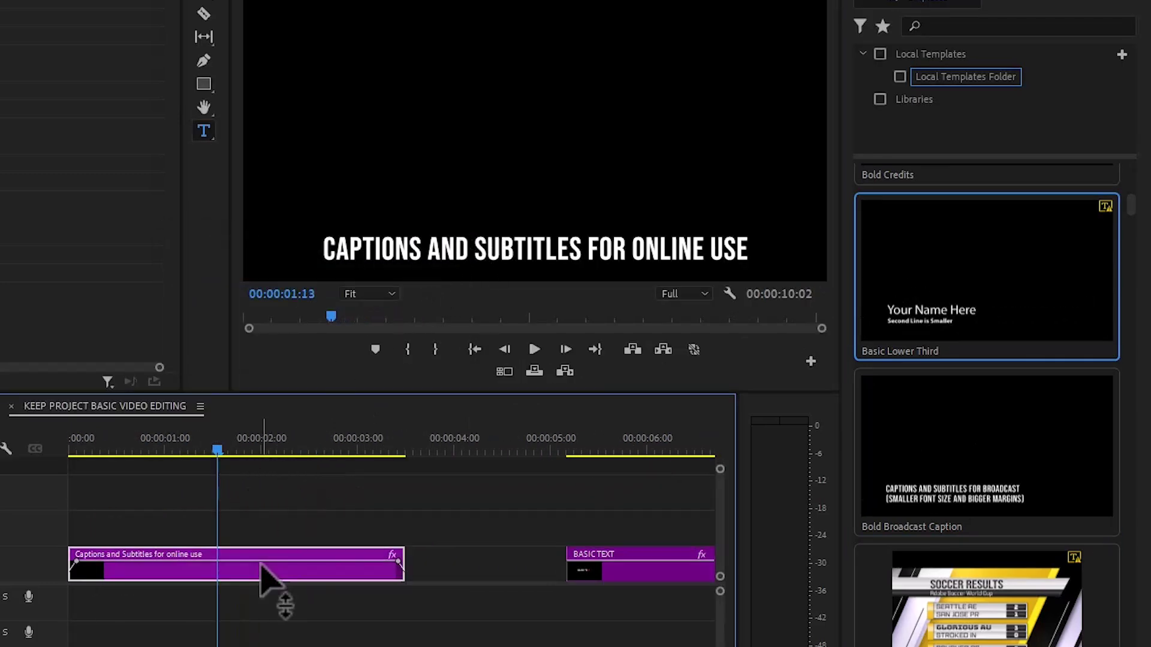
double_click(482, 251)
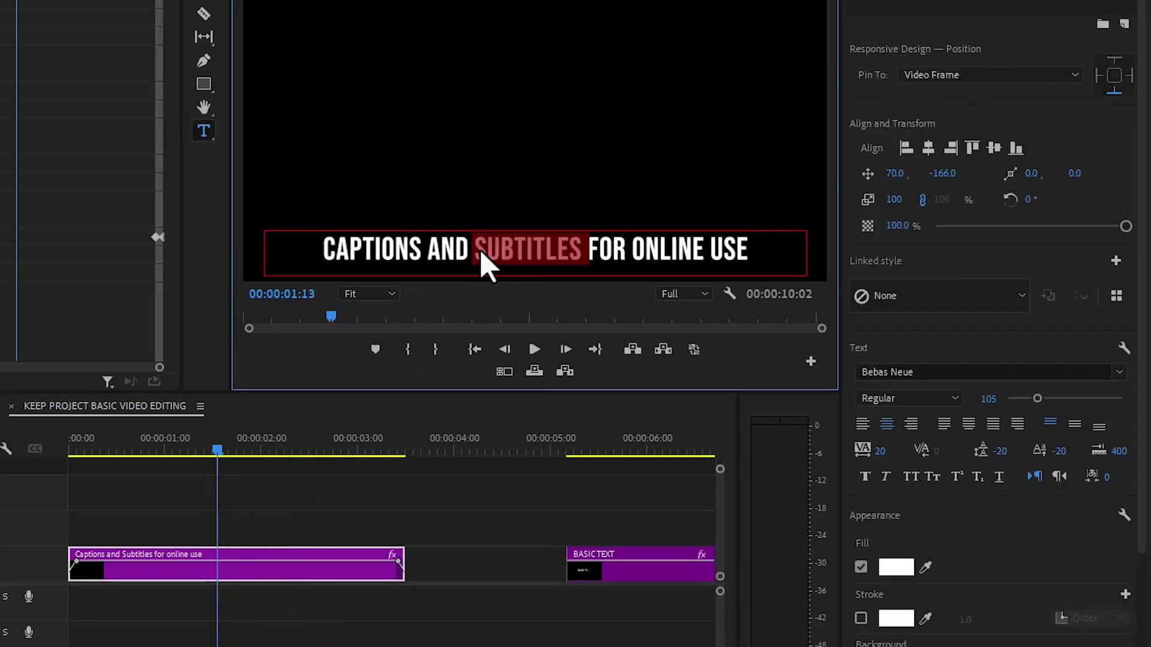
key("ctrl+a")
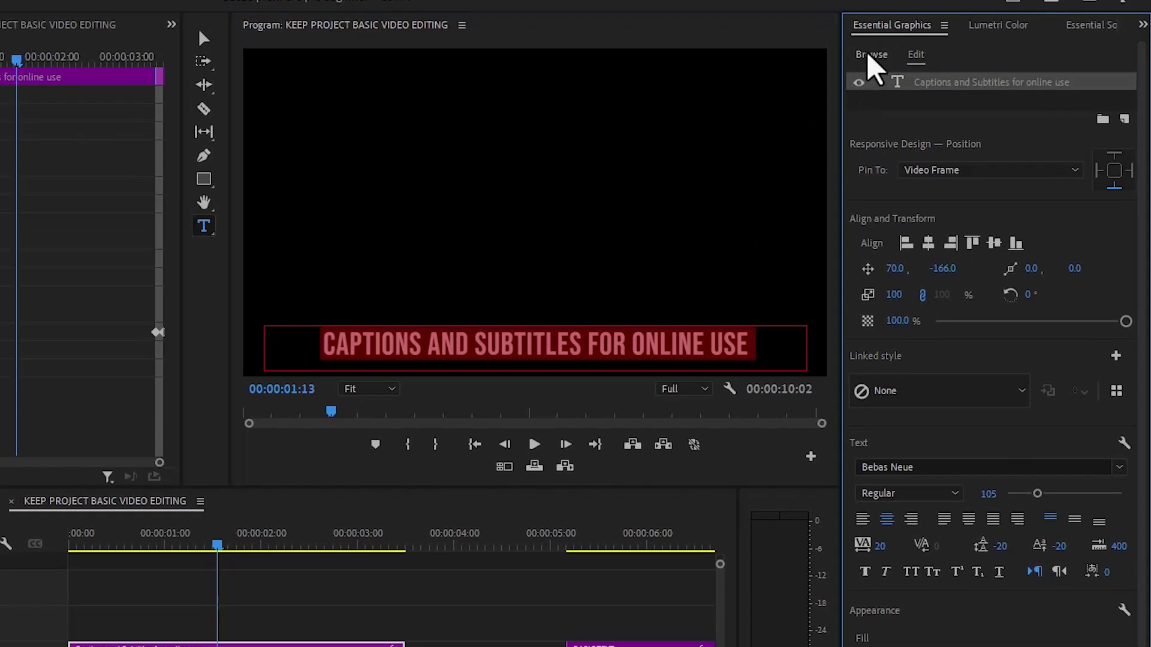
- Place the Basic Lower Third template at the sequence start, dismiss the missing-fonts warning, and select its 'Your Name Here' title
left_click(871, 54)
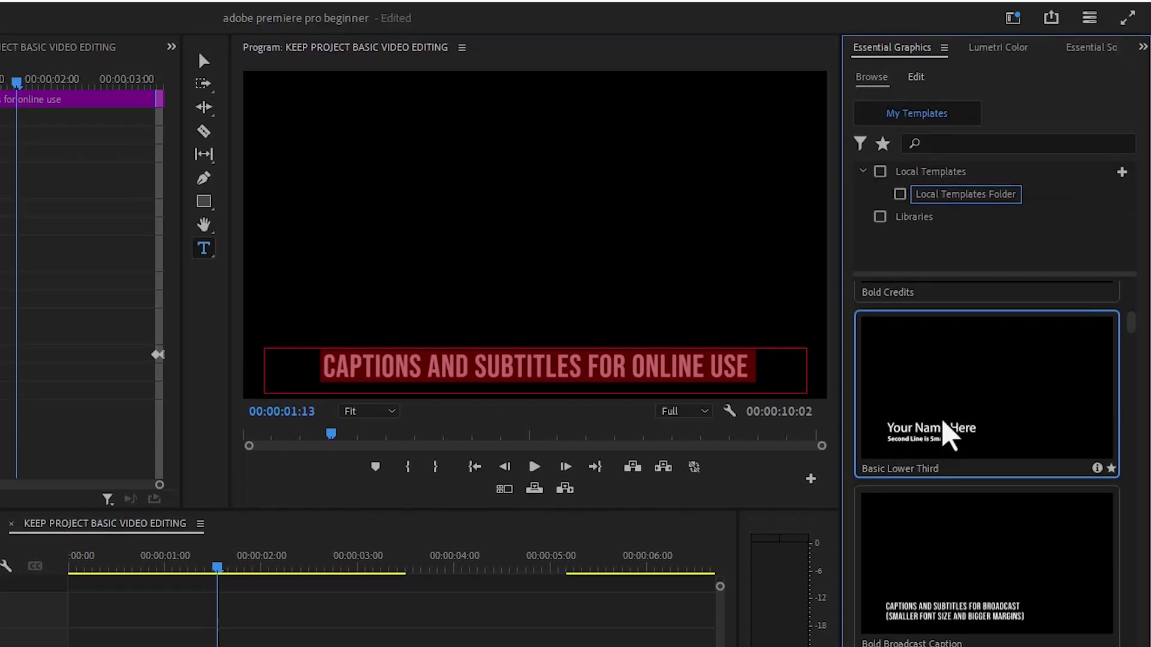
left_click_drag(960, 427, 52, 646)
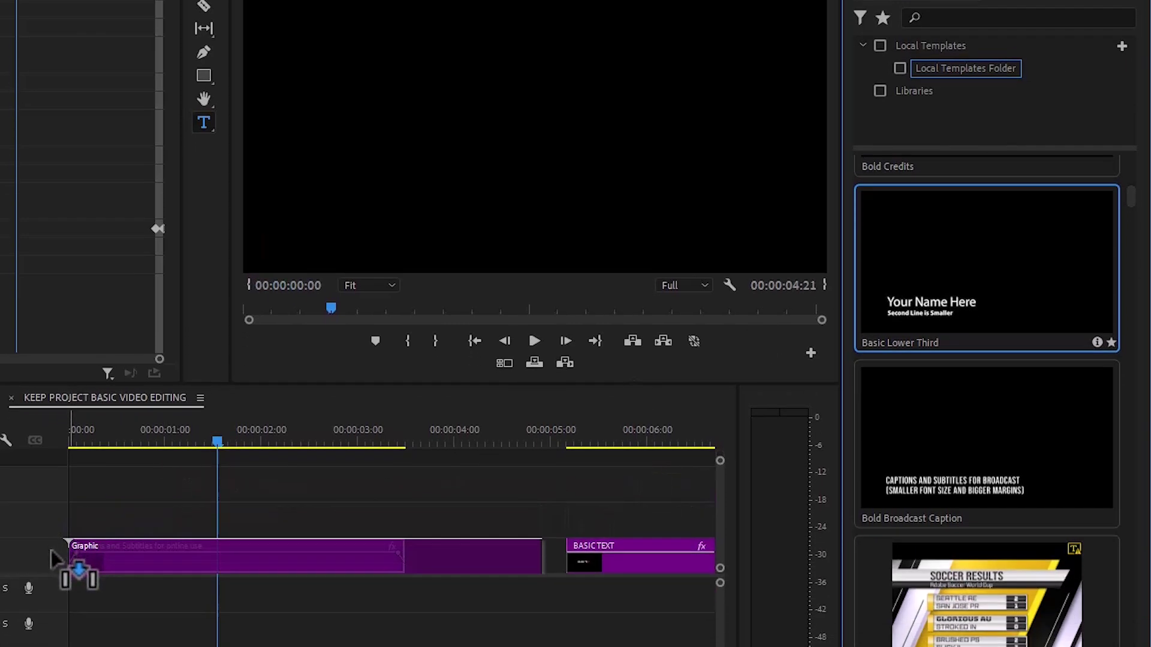
left_click_drag(51, 551, 52, 550)
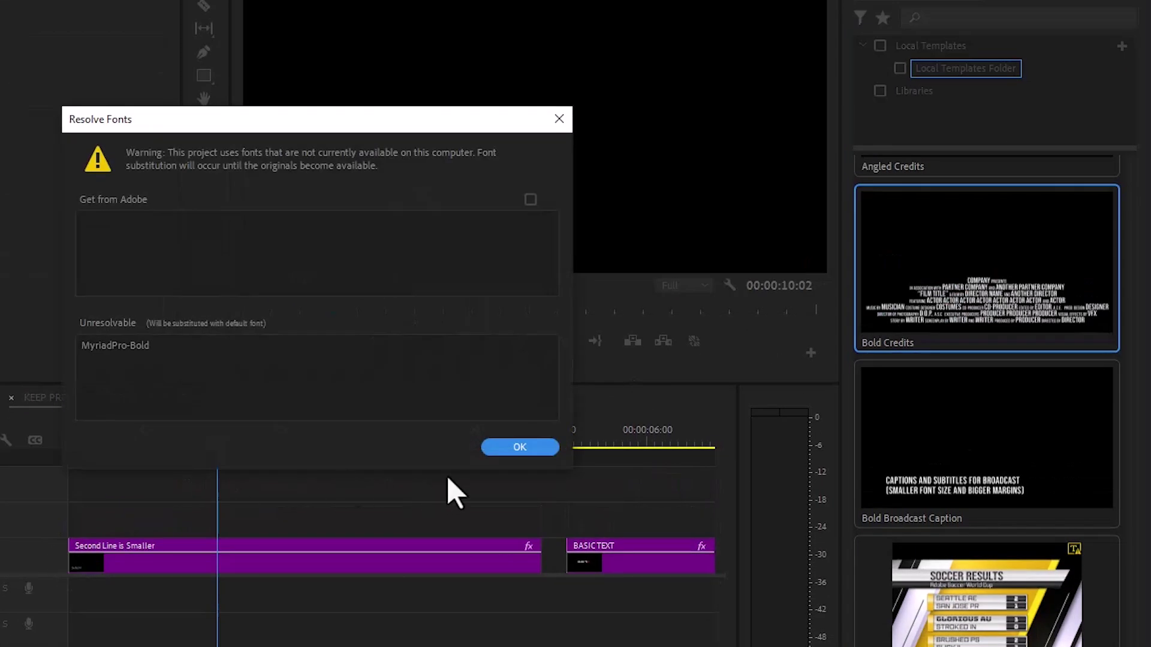
left_click(507, 449)
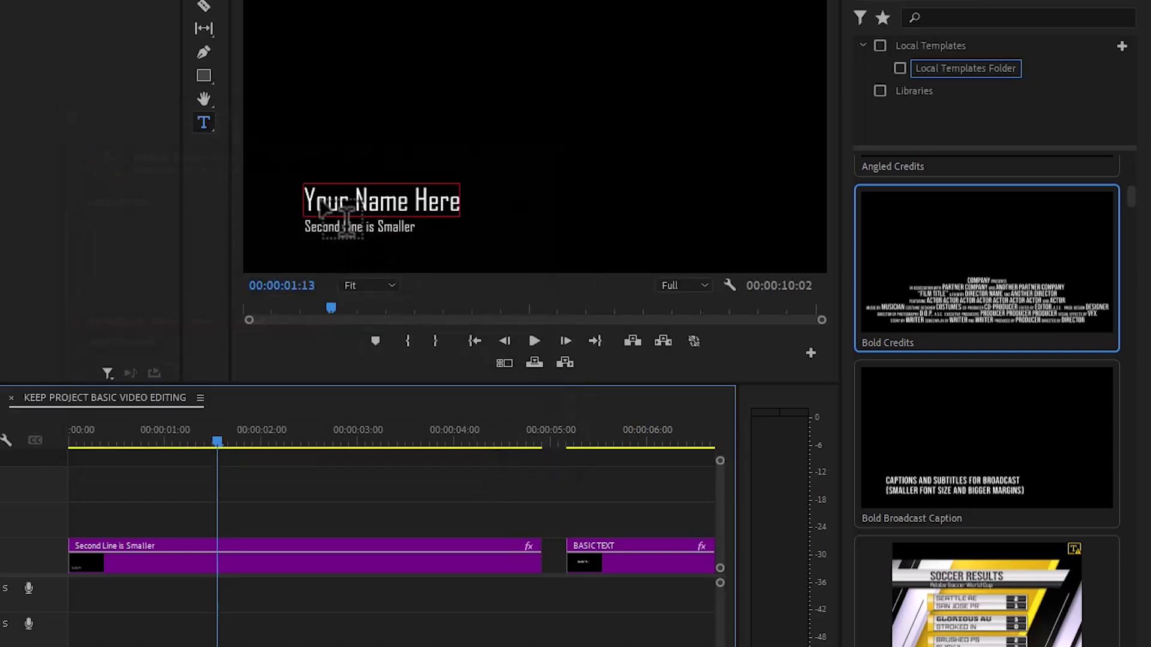
left_click(439, 205)
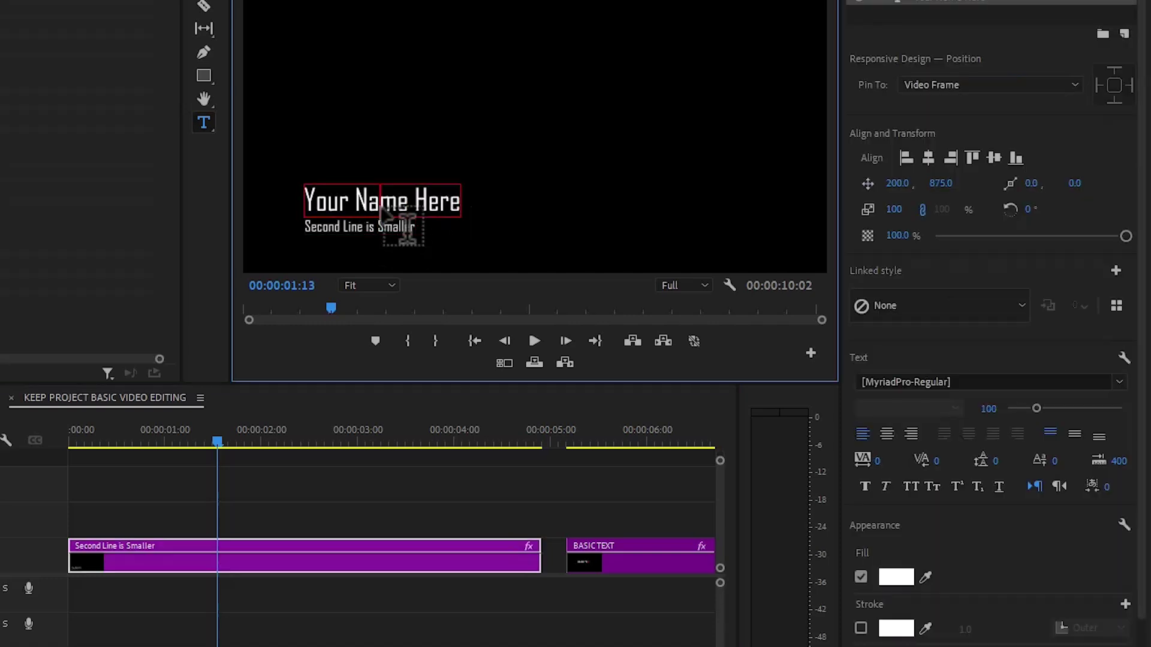
- Put the Bold Credits template at the sequence start, preview it from the beginning, and select the COMPANY PRESENTS clip
left_click(870, 70)
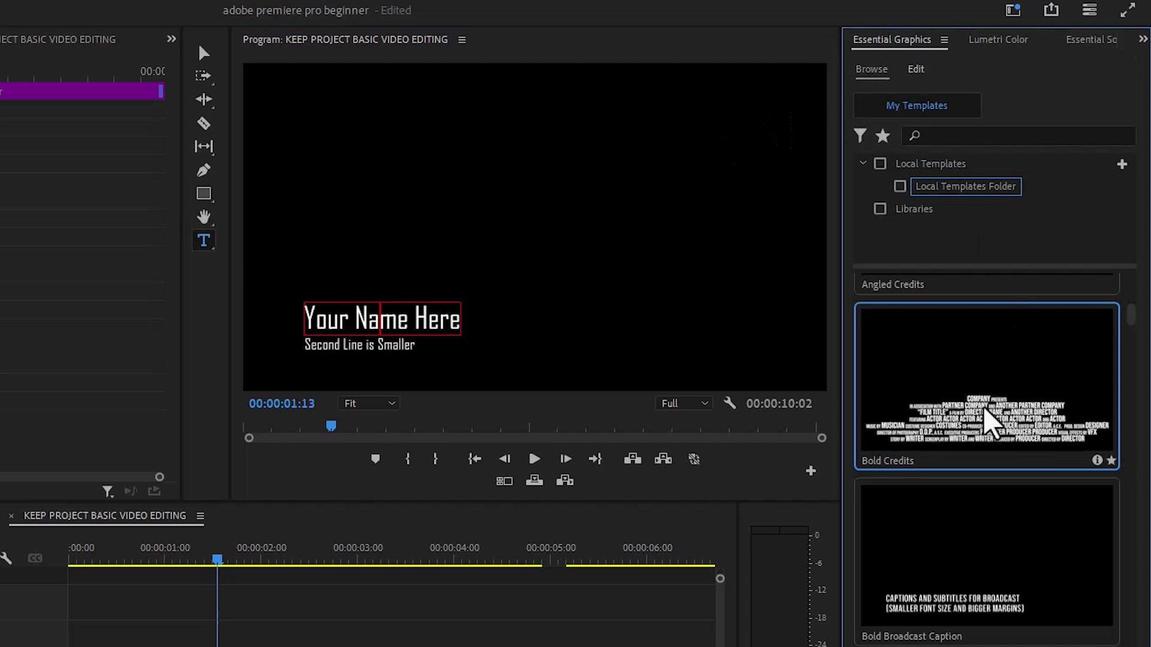
left_click_drag(983, 406, 53, 646)
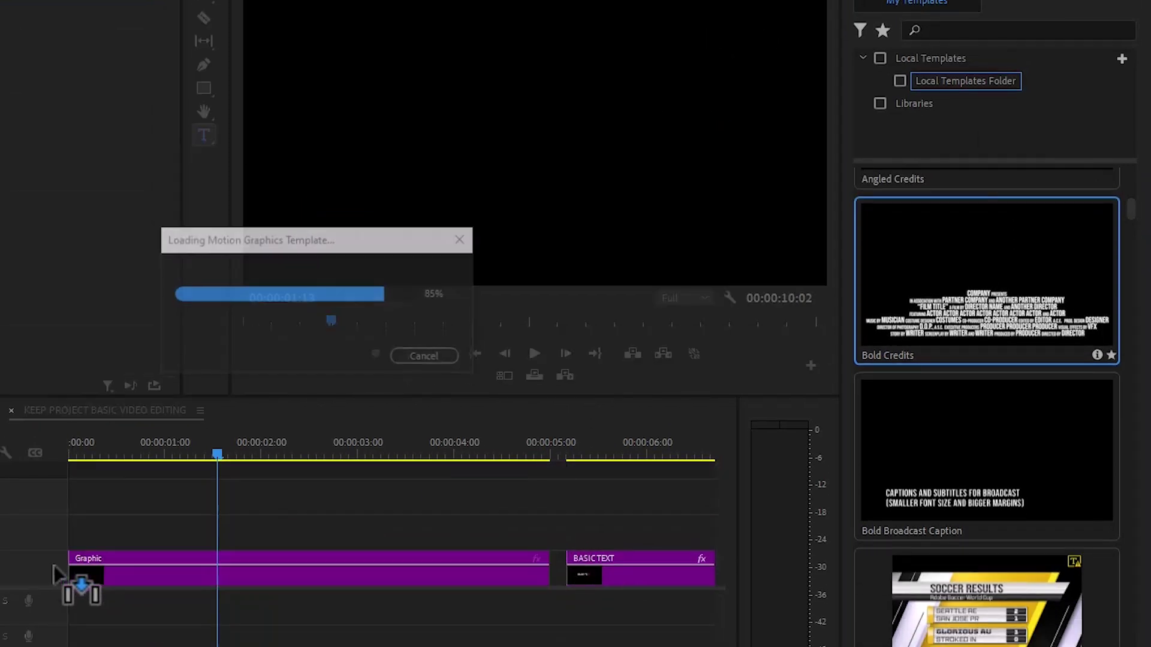
left_click_drag(218, 462, 48, 454)
key("space")
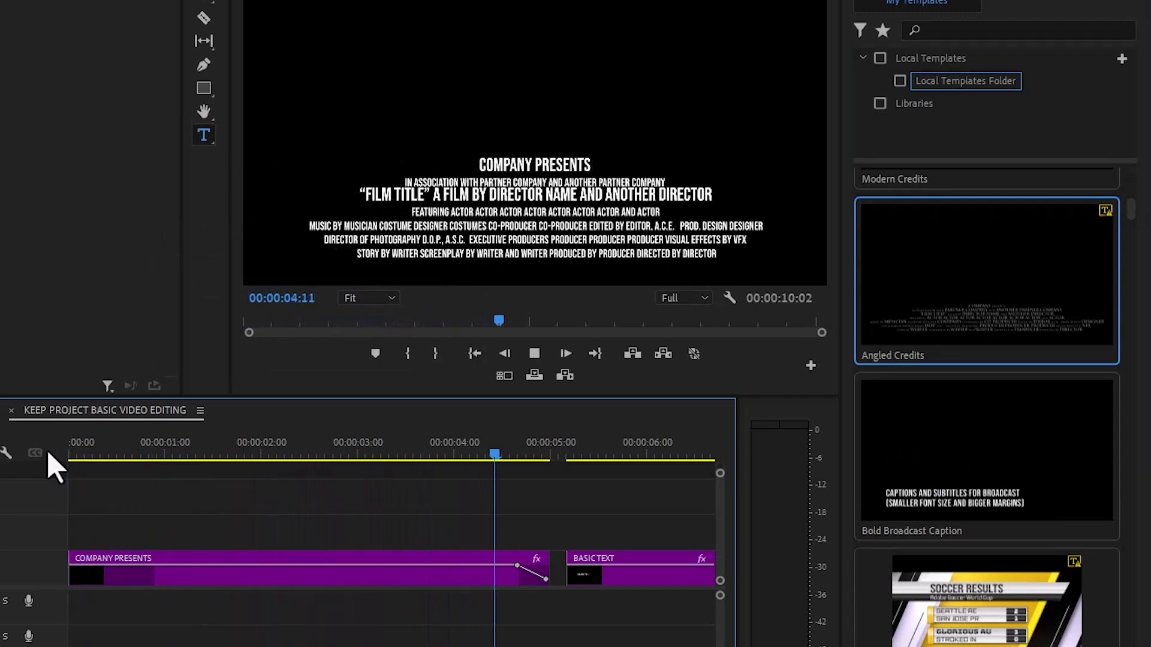
key("space")
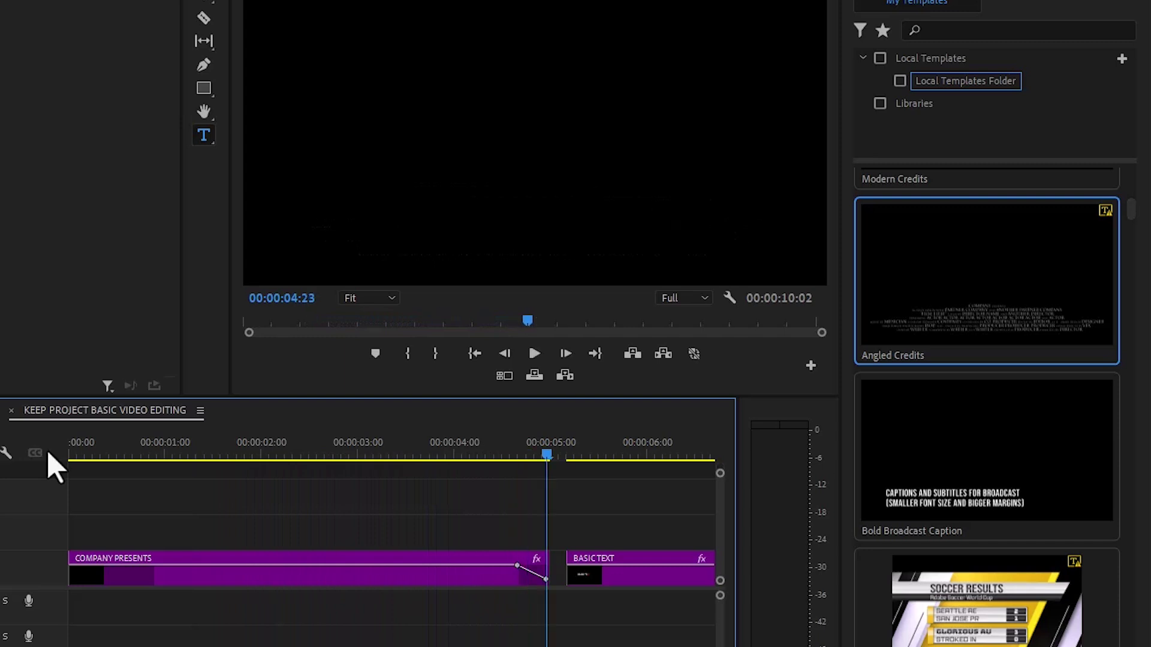
left_click(156, 579)
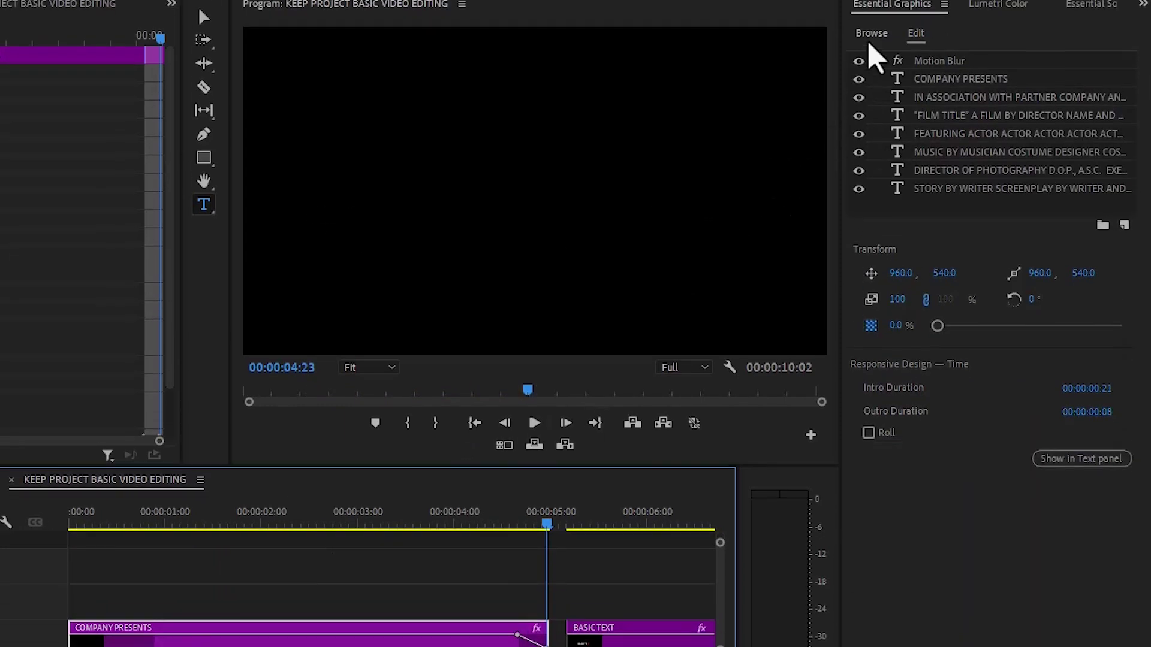
- Add the Sports Looping Background template on the track above the credits clip
left_click(873, 85)
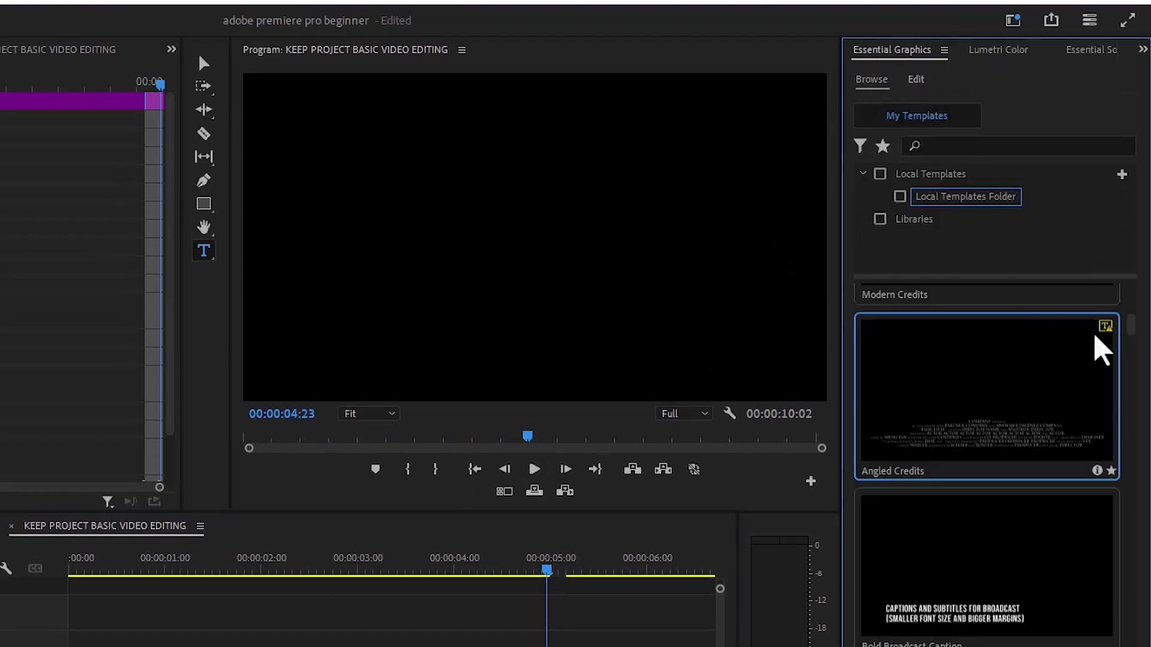
scroll(1130, 334, "down", 5)
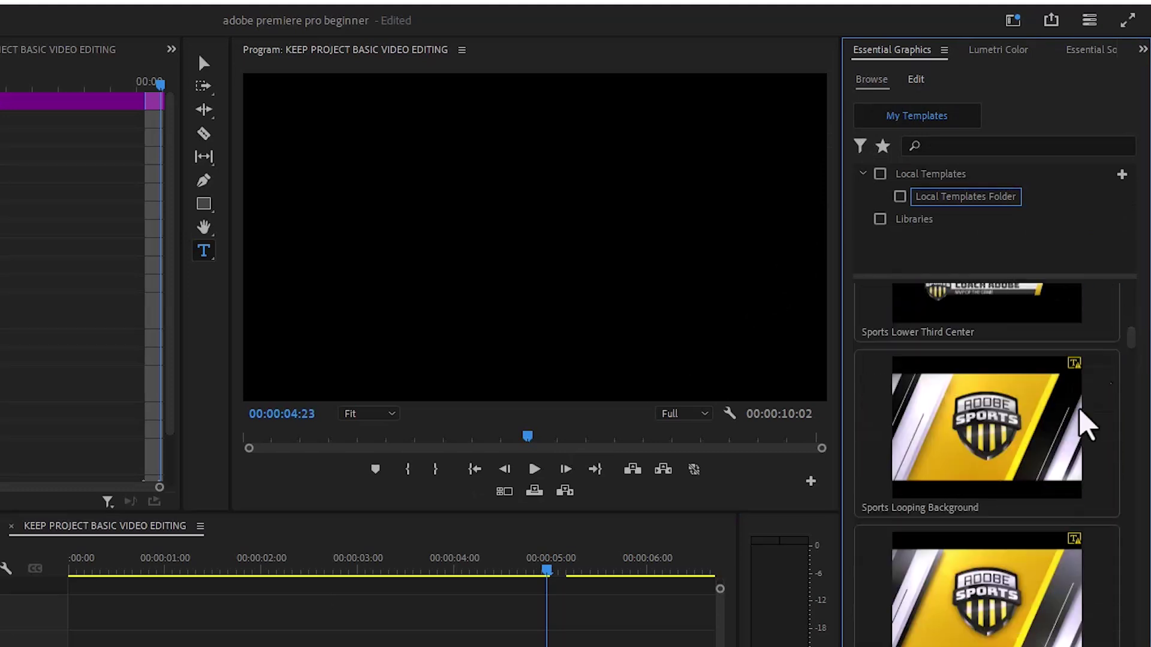
left_click_drag(1084, 432, 66, 646)
left_click_drag(66, 549, 30, 499)
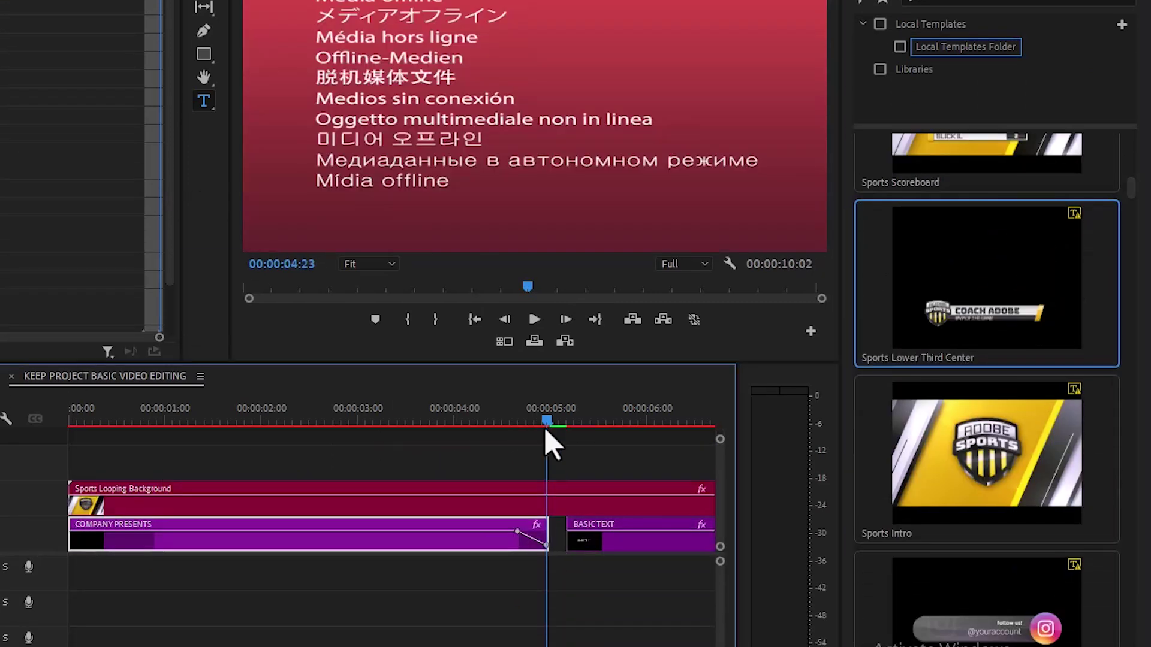
- Play the sequence from the start with the sports background, stop at 00:00:03:12, and select the background clip
left_click_drag(548, 429, 0, 485)
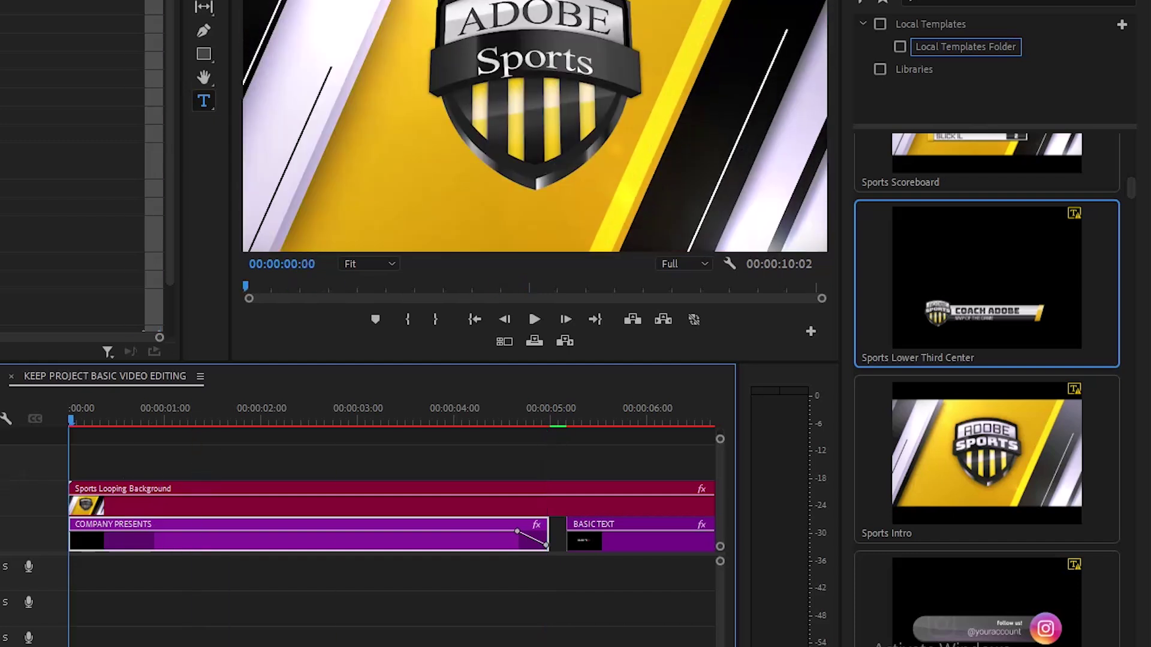
key("space")
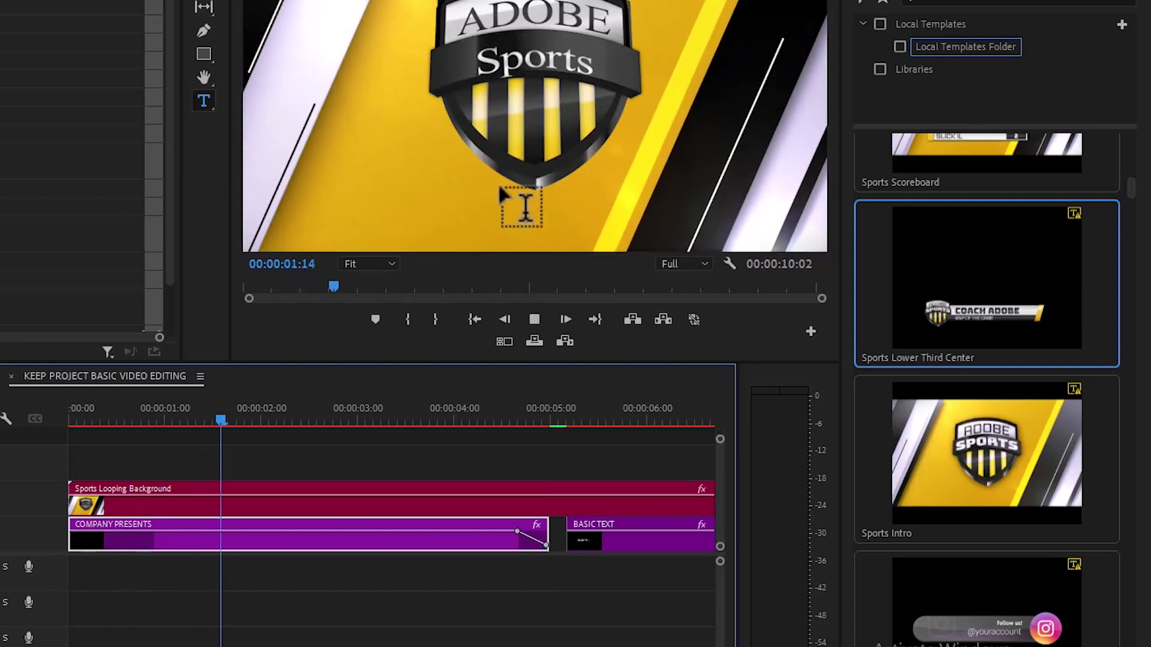
left_click(534, 320)
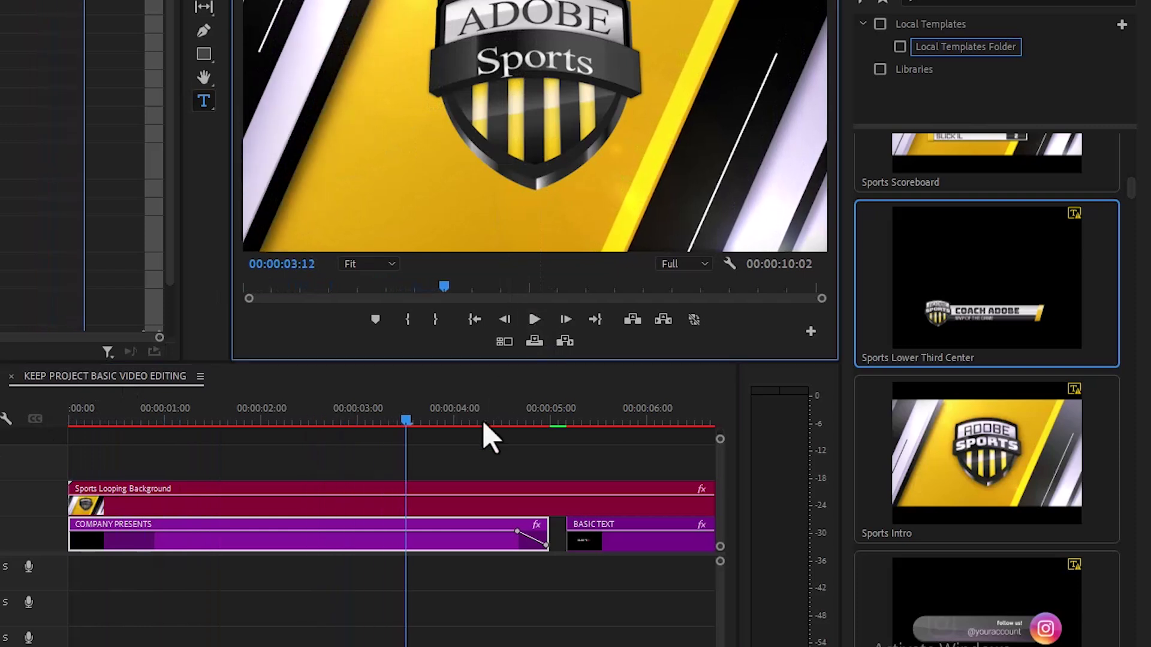
left_click(430, 507)
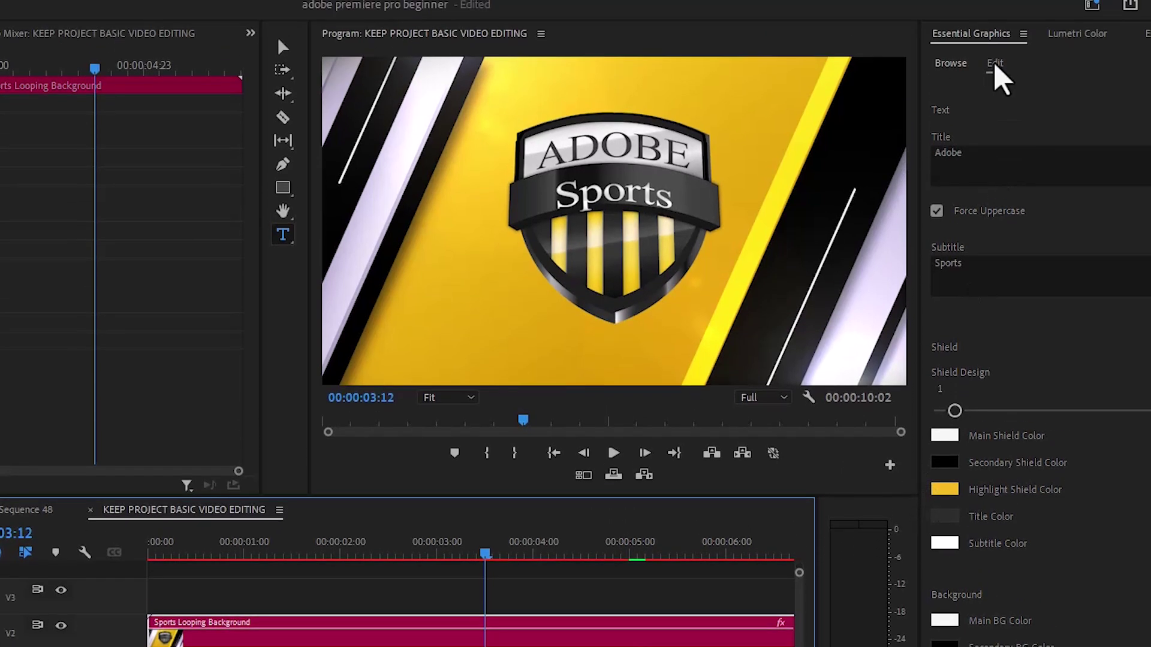
- Set the Sports background's Highlight Shield Color to magenta
left_click(945, 491)
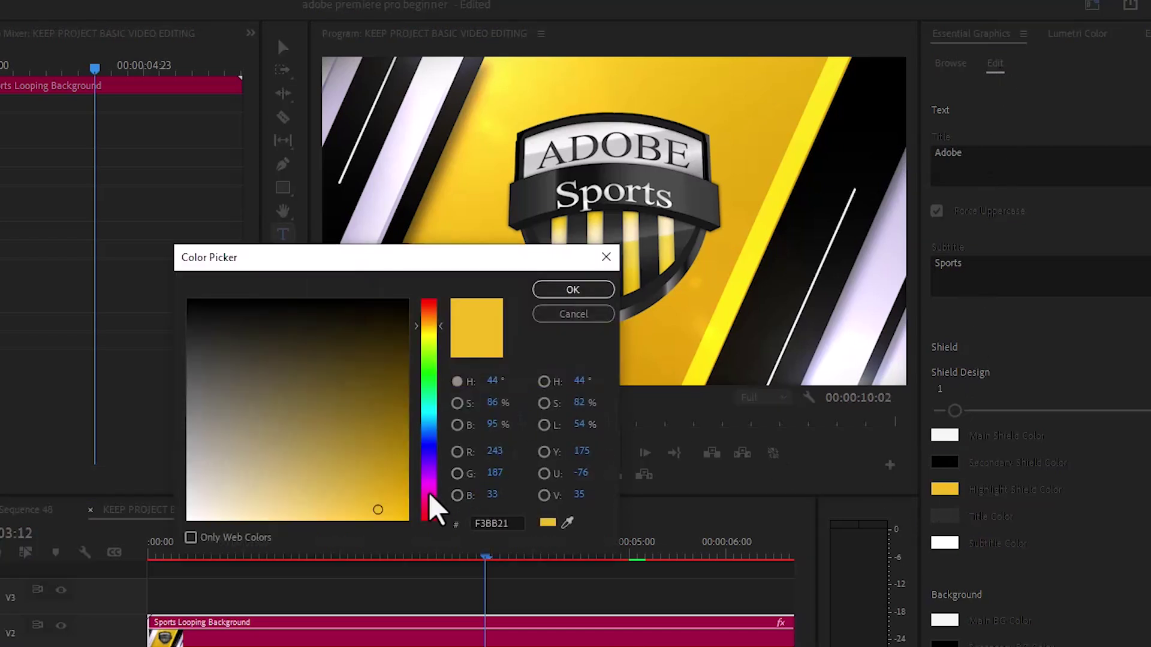
left_click(429, 491)
left_click(385, 463)
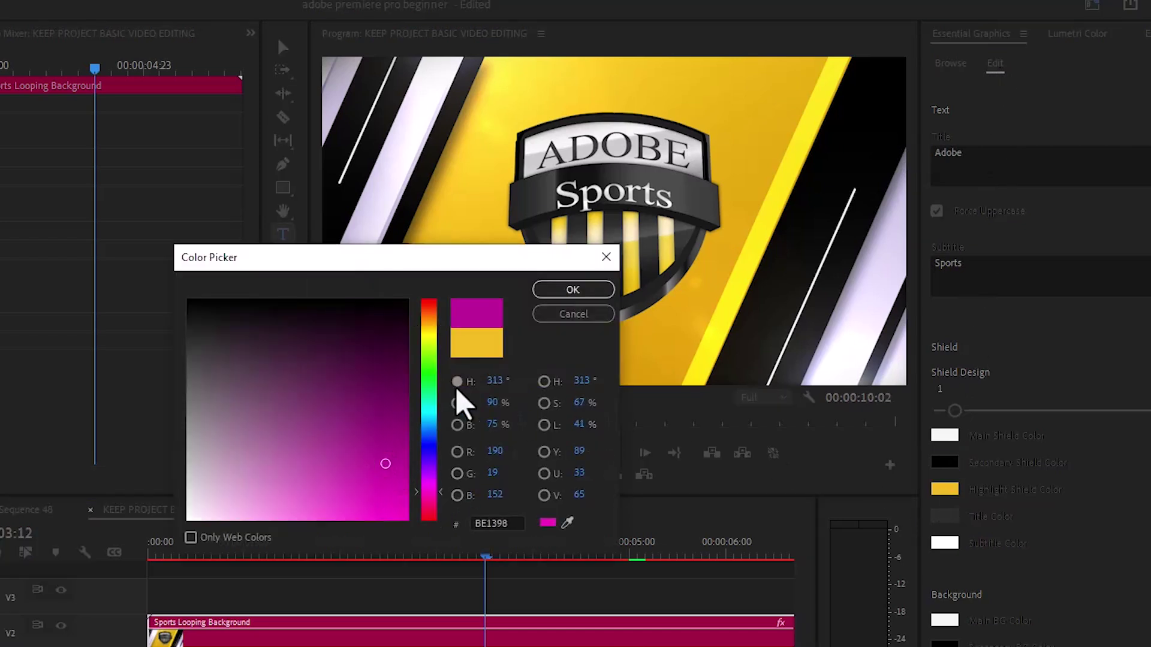
left_click(573, 291)
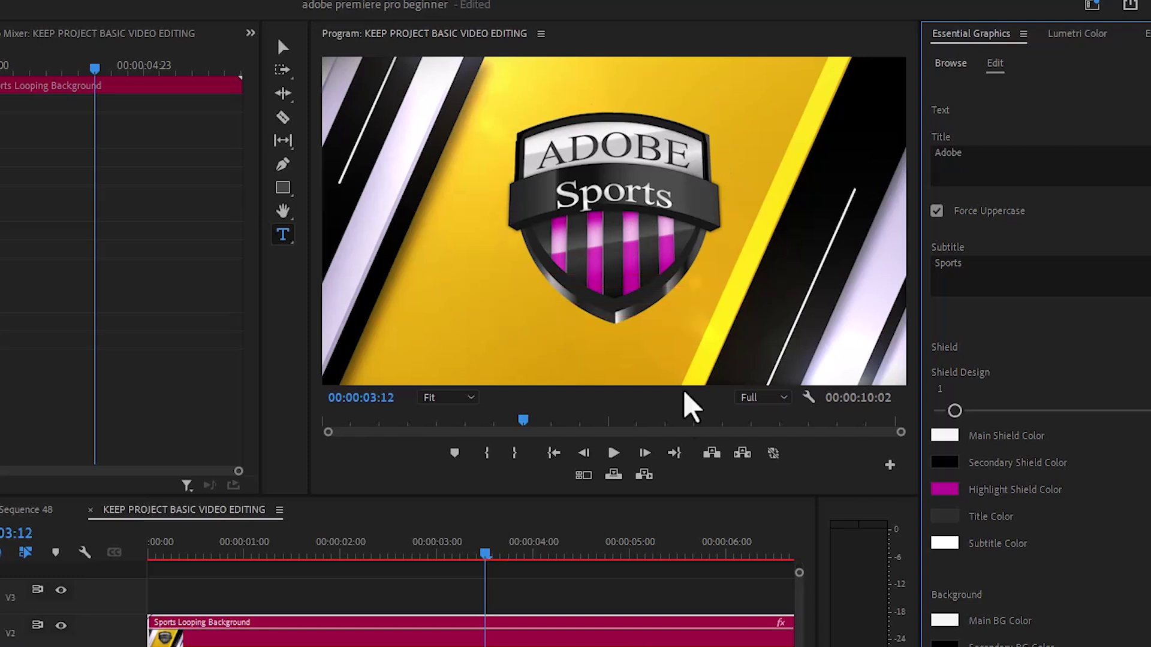
- Set the Highlight BG Color to dark purple (3E0335)
left_click(945, 584)
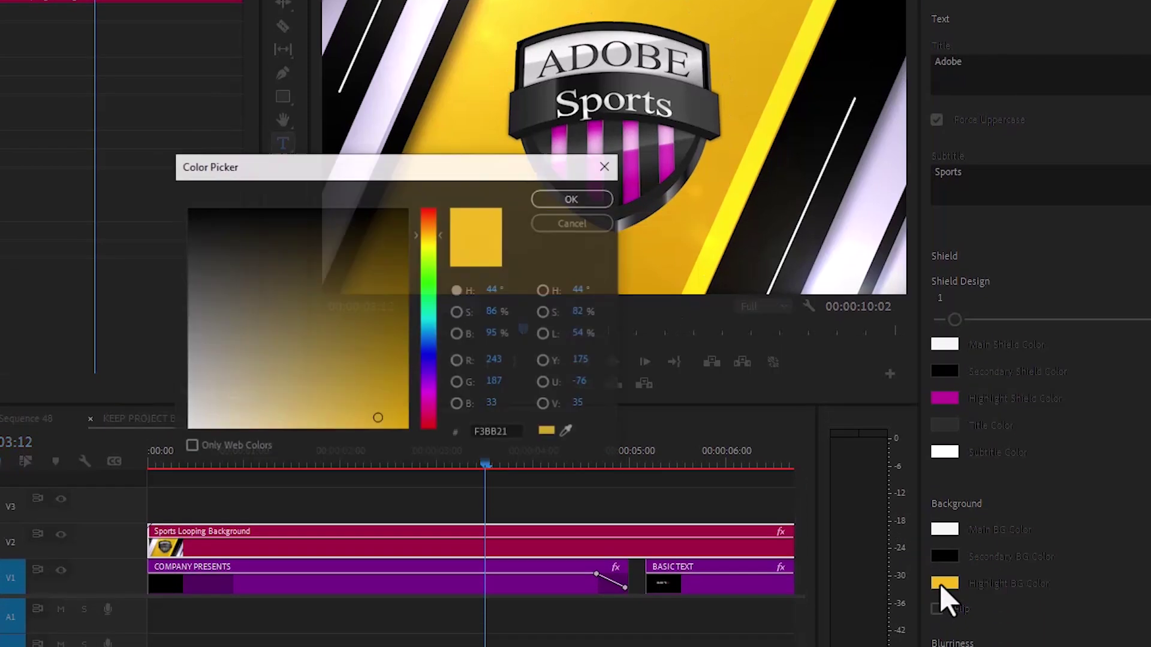
left_click(429, 399)
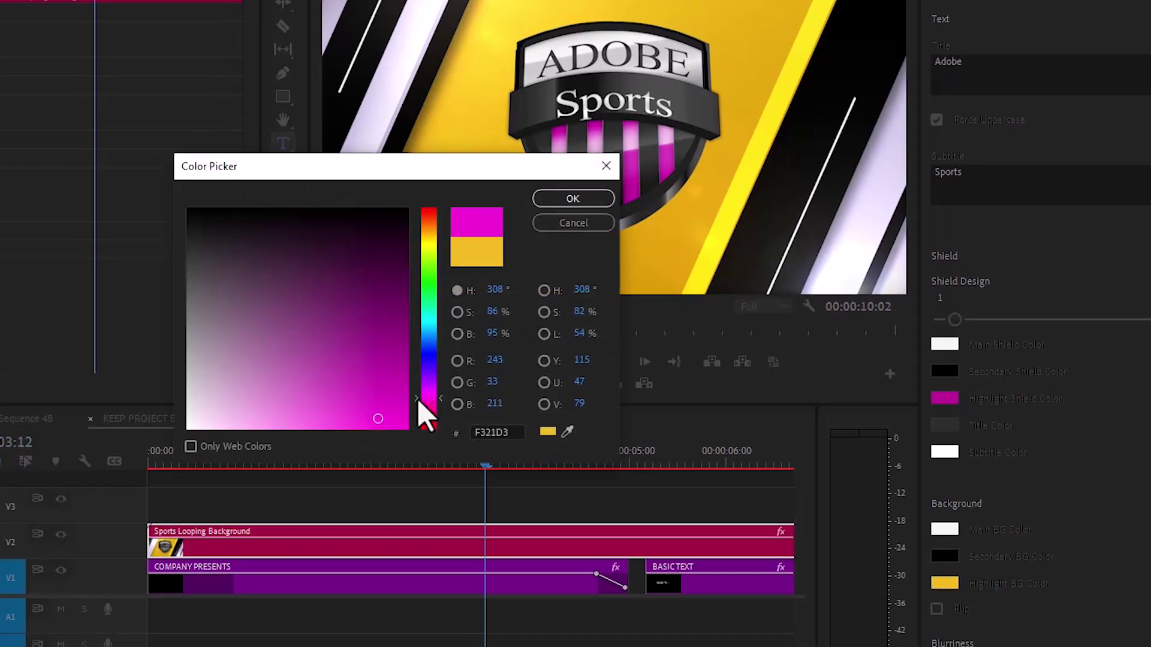
left_click(397, 261)
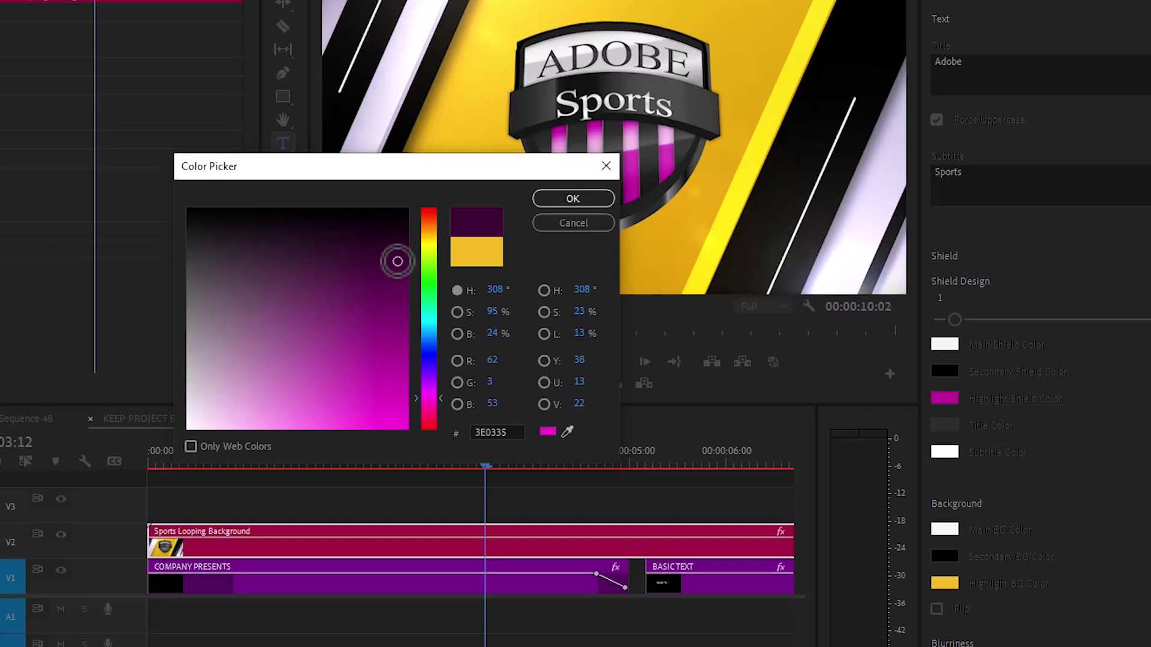
left_click(559, 201)
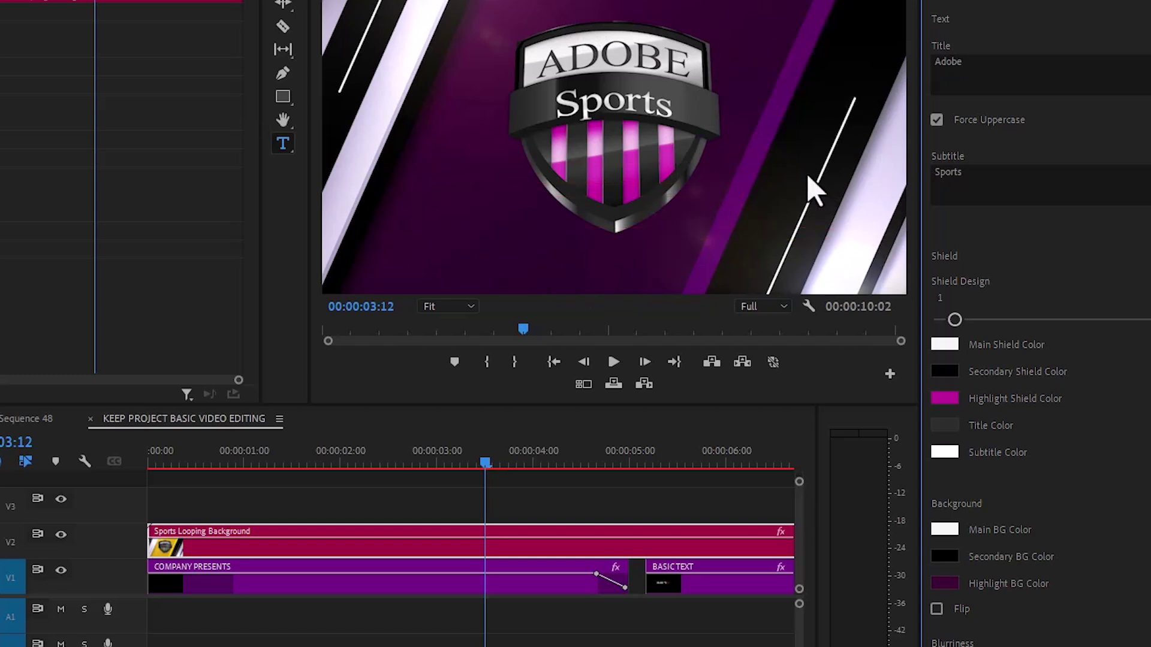
- Change the shield subtitle from 'Sports' to 'premiere', then return to the template browser and scroll the list
left_click(976, 174)
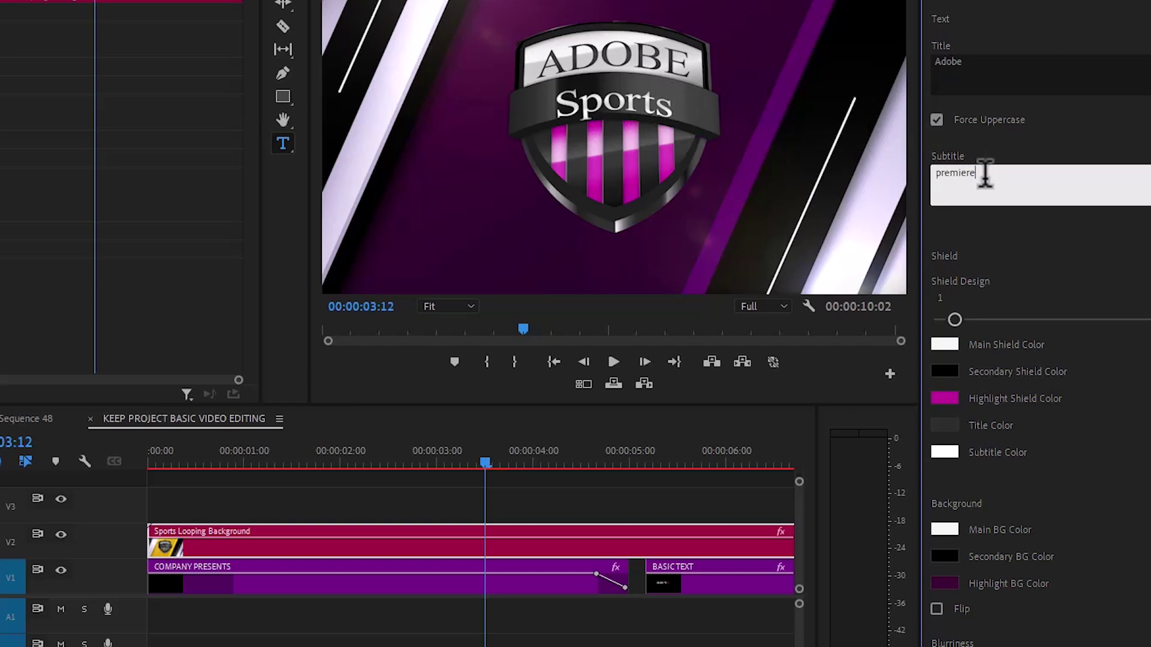
left_click(1029, 156)
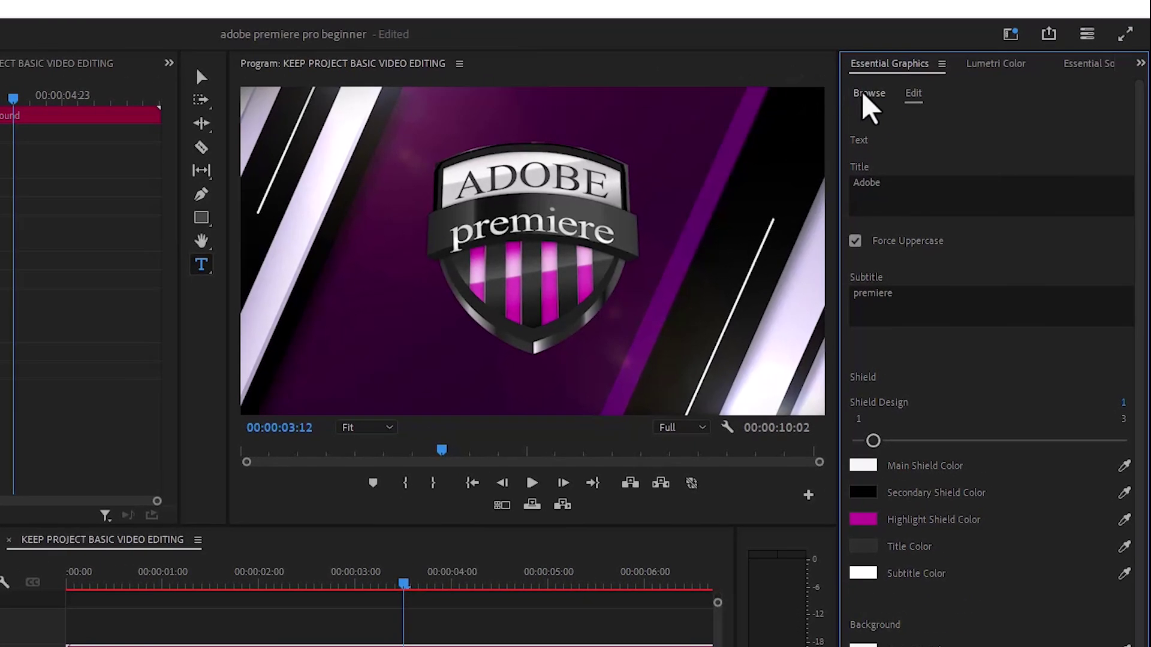
left_click(864, 94)
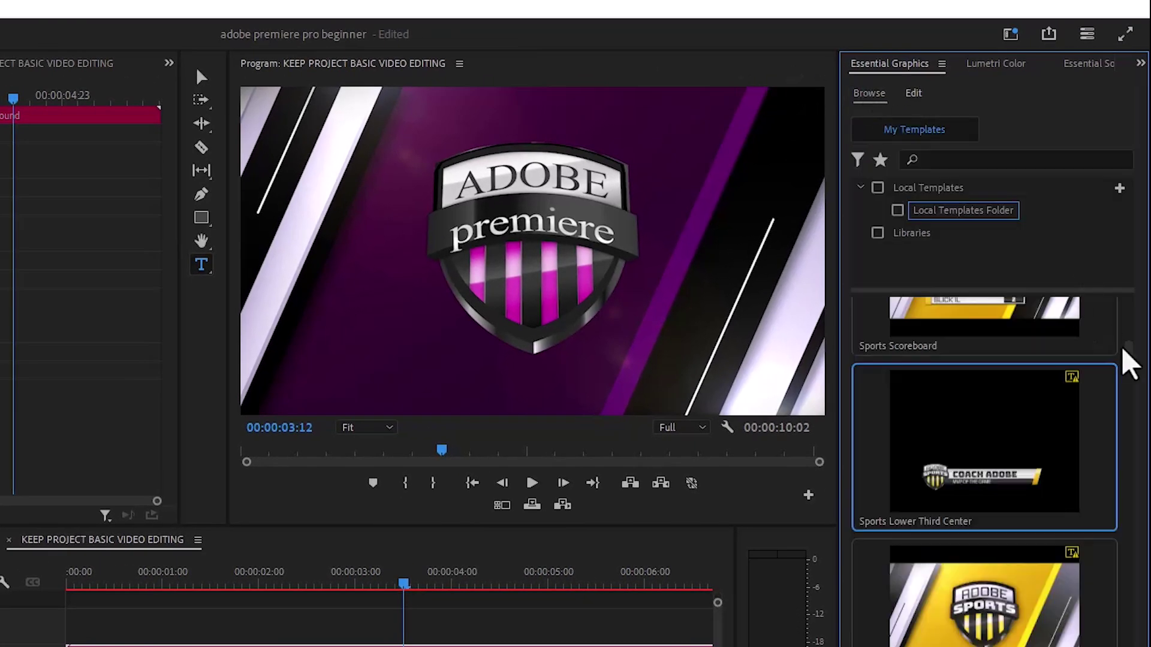
left_click_drag(1126, 354, 1126, 367)
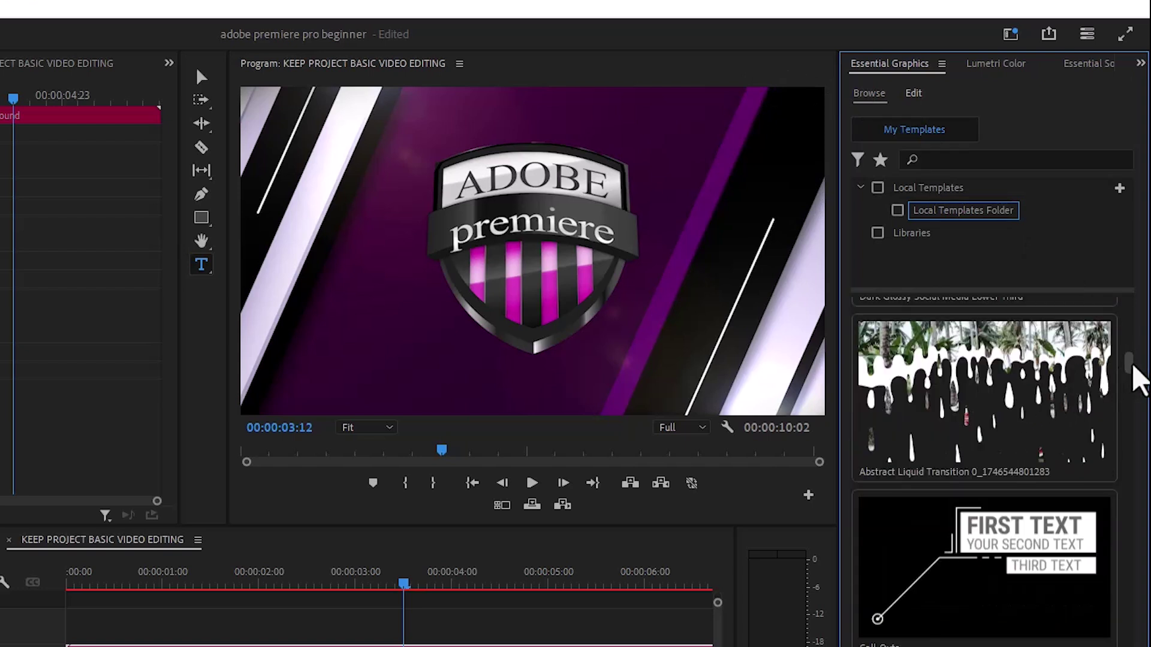
left_click_drag(1130, 365, 1130, 380)
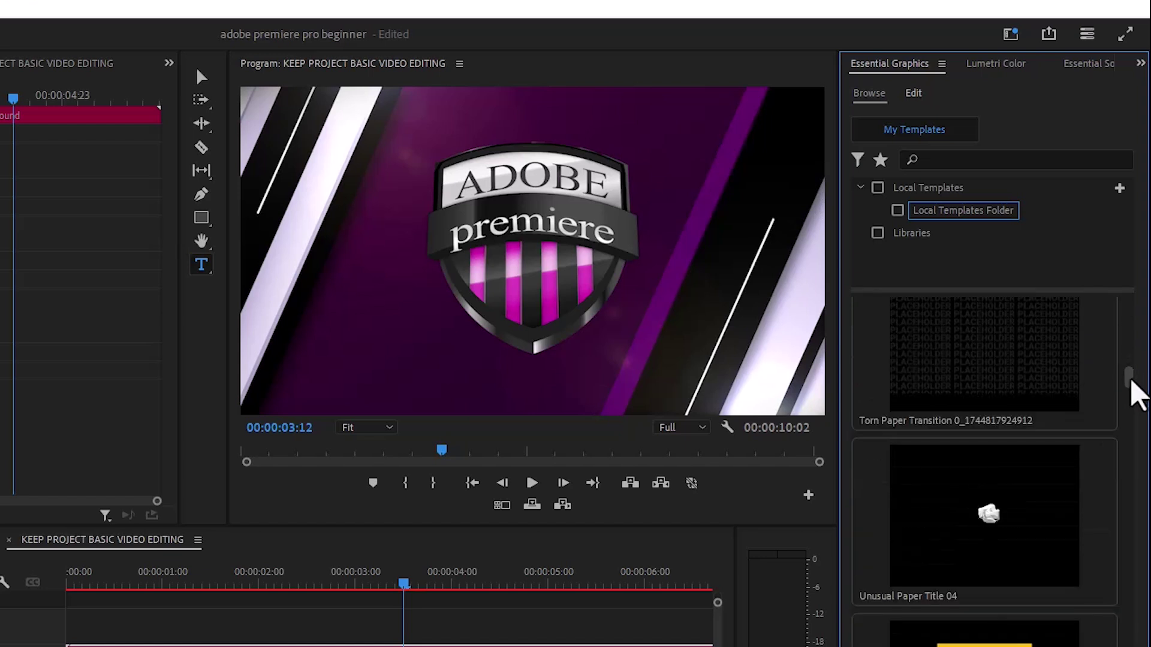